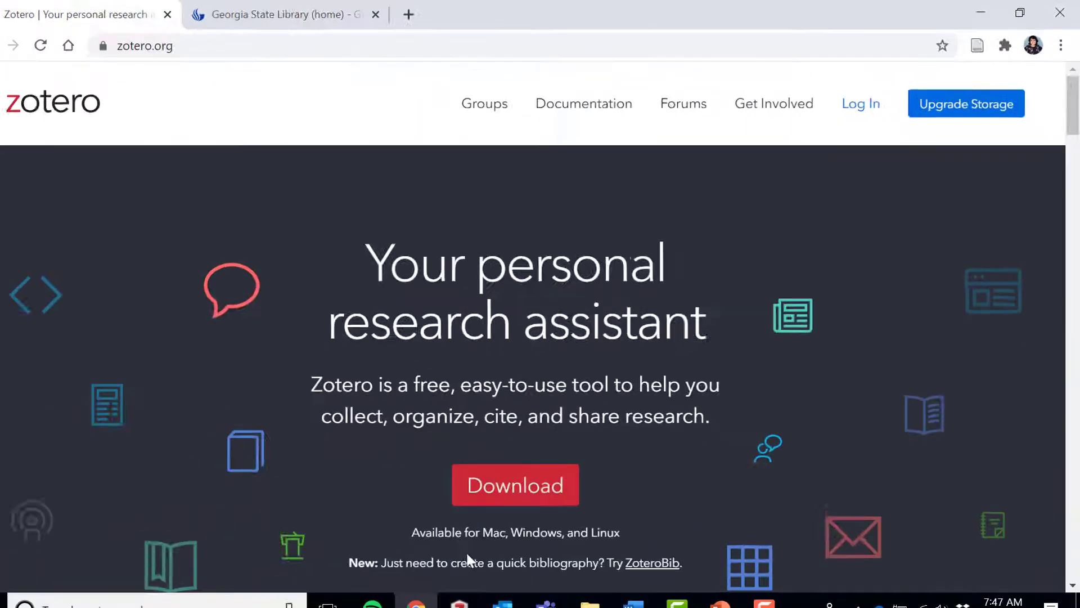
# - Switch to the Zotero desktop library, then view the Zotero commands in the Research Paper document in Word and minimize Word
pyautogui.moveTo(479, 604)
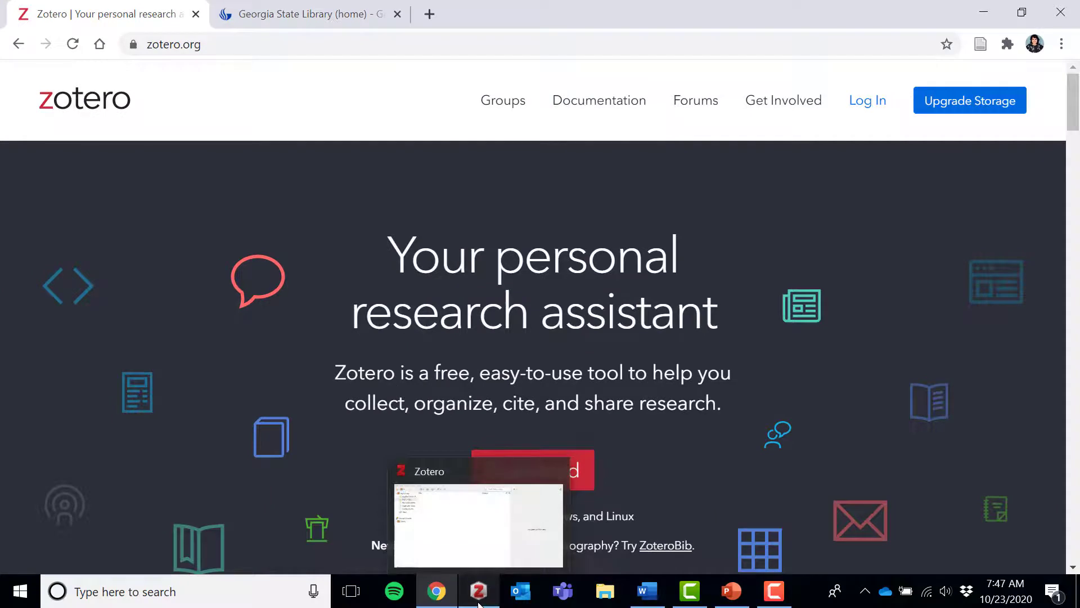
pyautogui.click(479, 603)
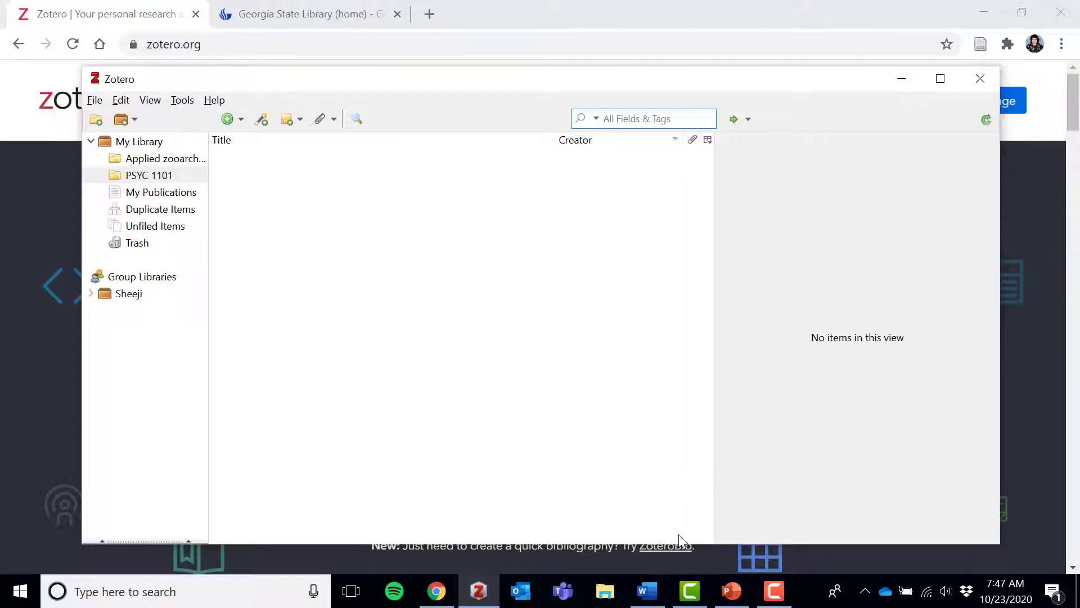
pyautogui.click(656, 591)
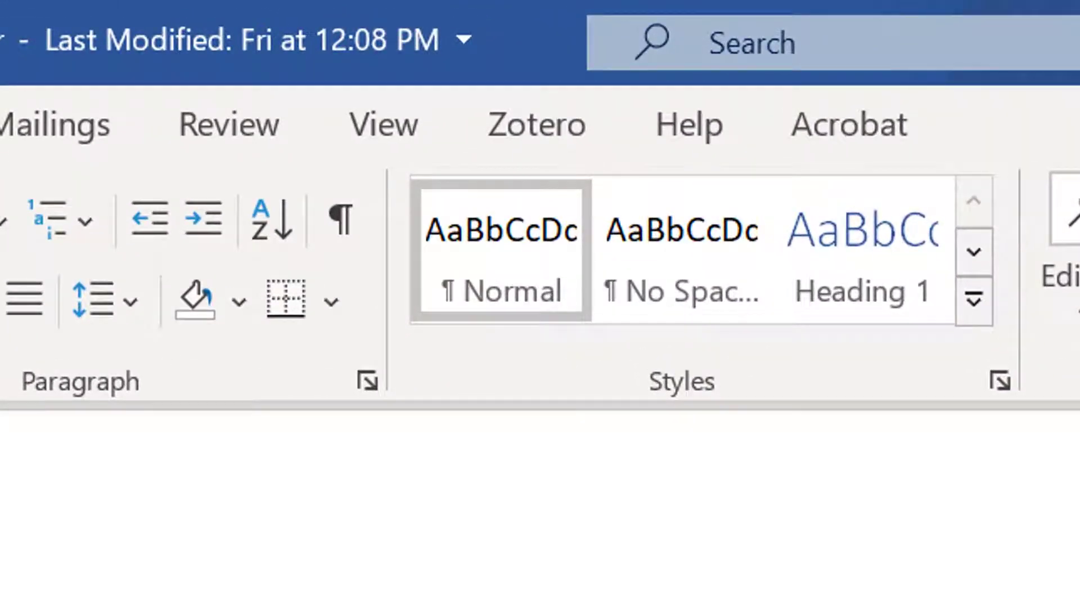
pyautogui.click(584, 124)
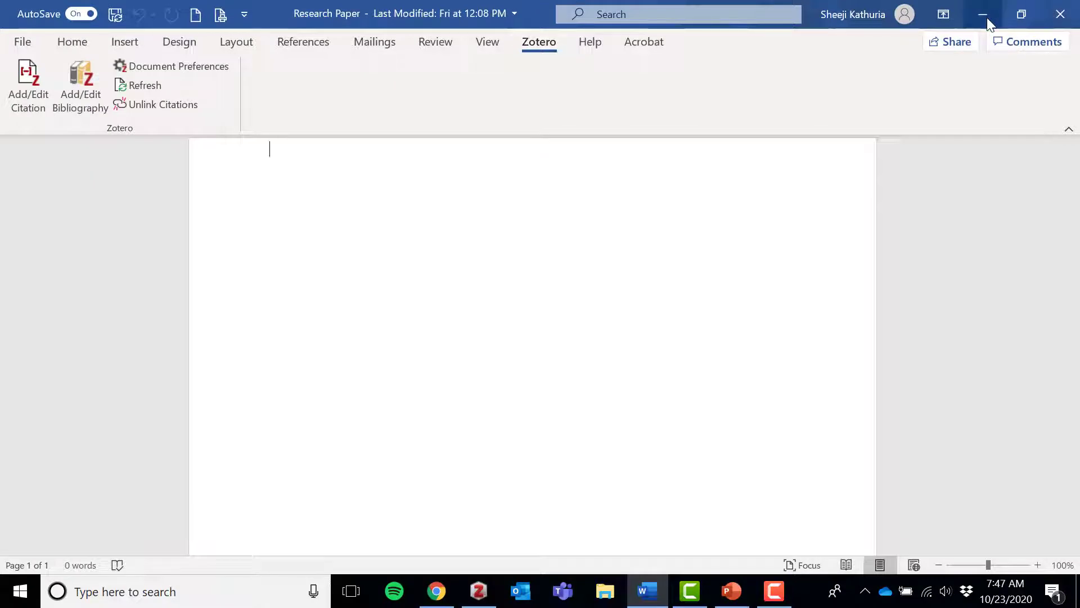
pyautogui.click(985, 17)
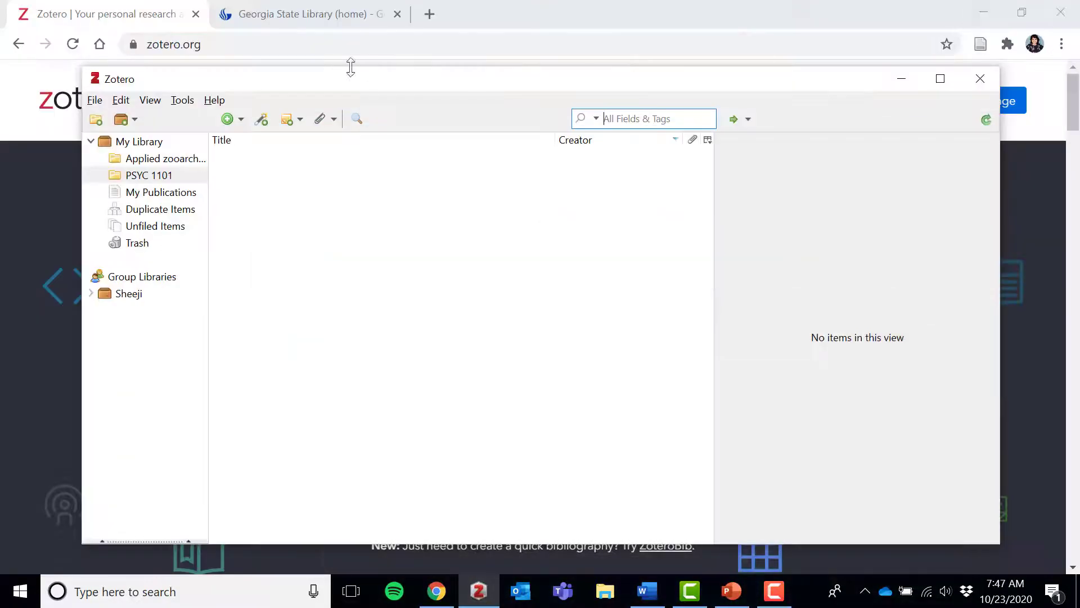
# - Switch to the Georgia State University Library site in Chrome and open its list of databases starting with A
pyautogui.click(325, 19)
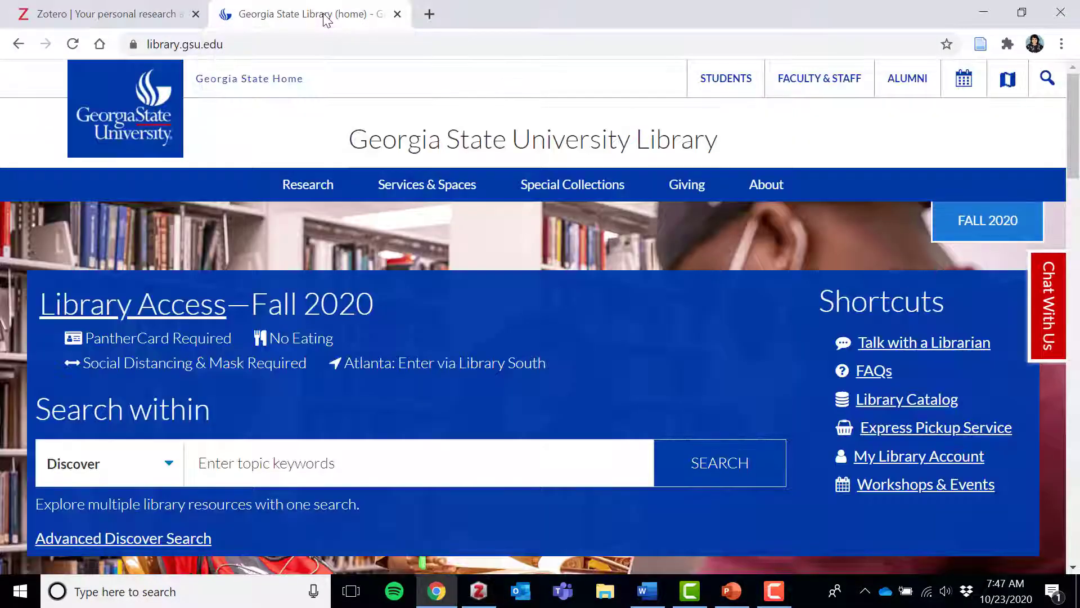
pyautogui.scroll(-3, 3, 503)
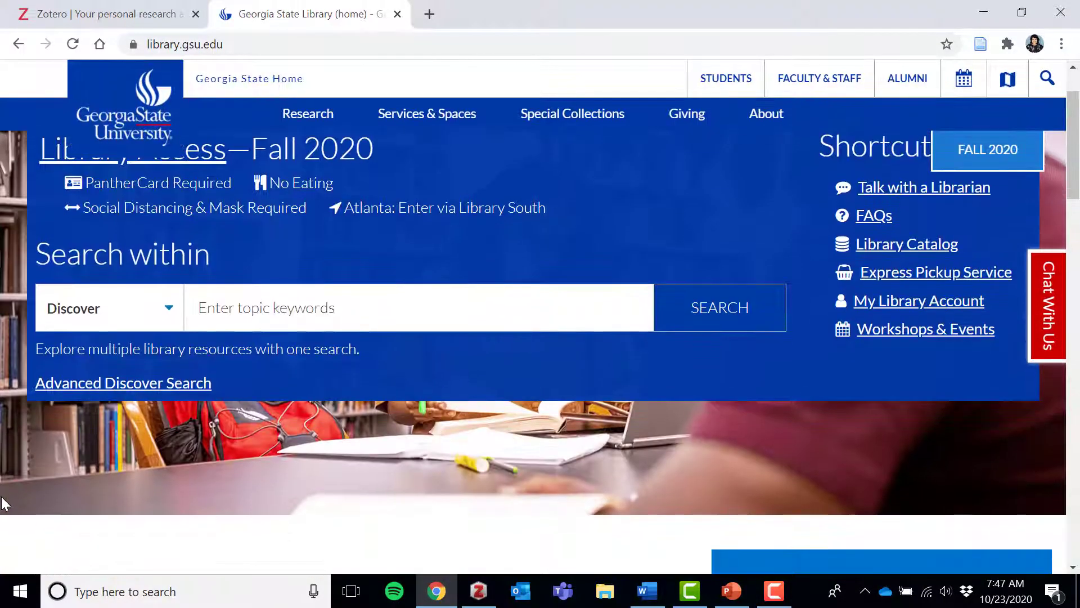
pyautogui.scroll(-5, 2, 502)
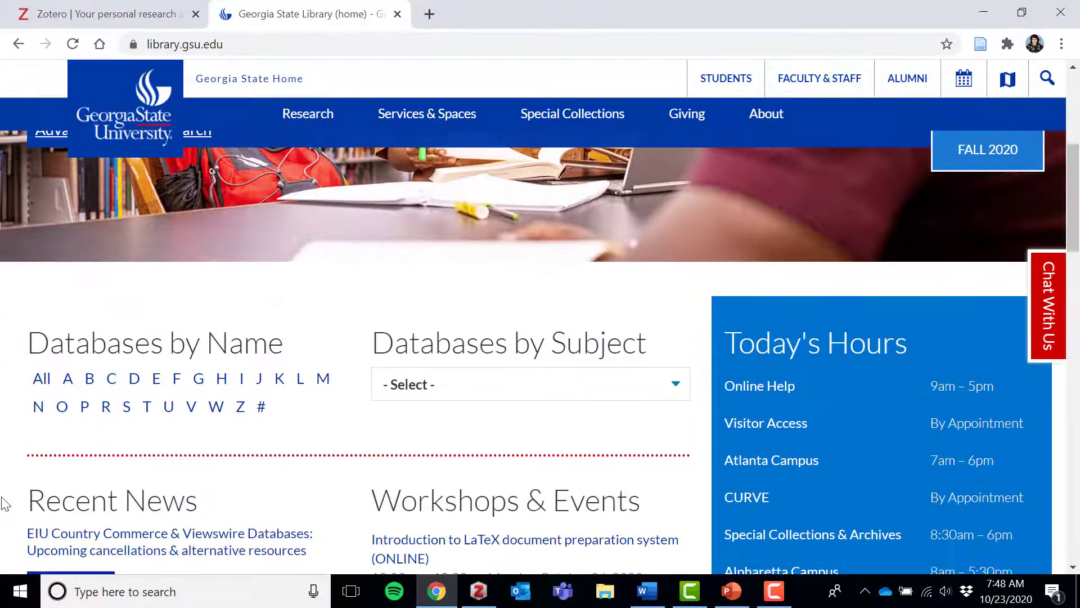
pyautogui.click(77, 381)
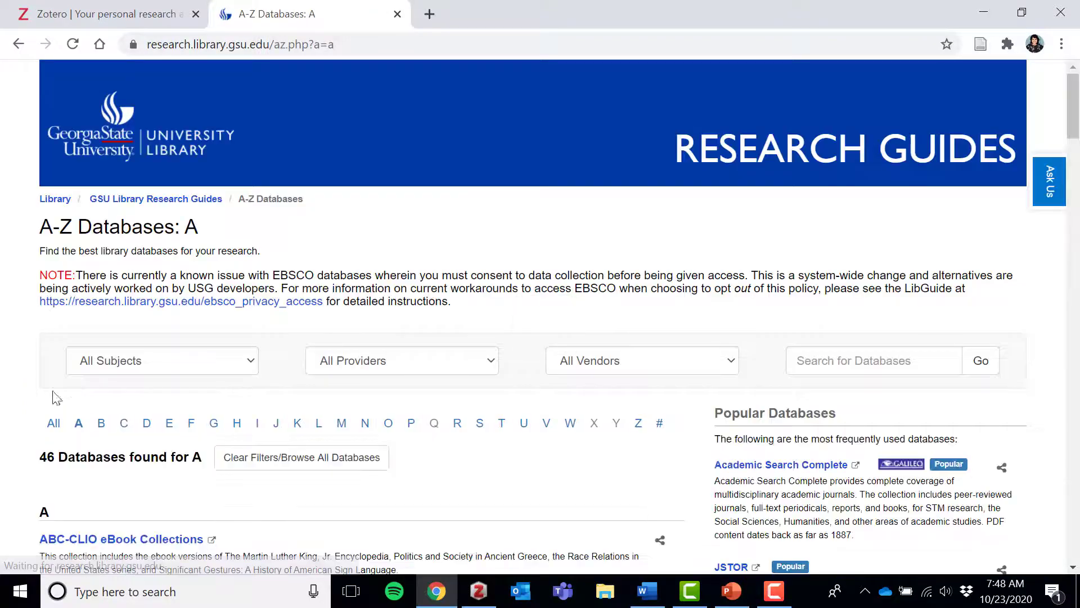
# - Find APA PsycInfo in the A list of databases and open it
pyautogui.scroll(-5, 1, 465)
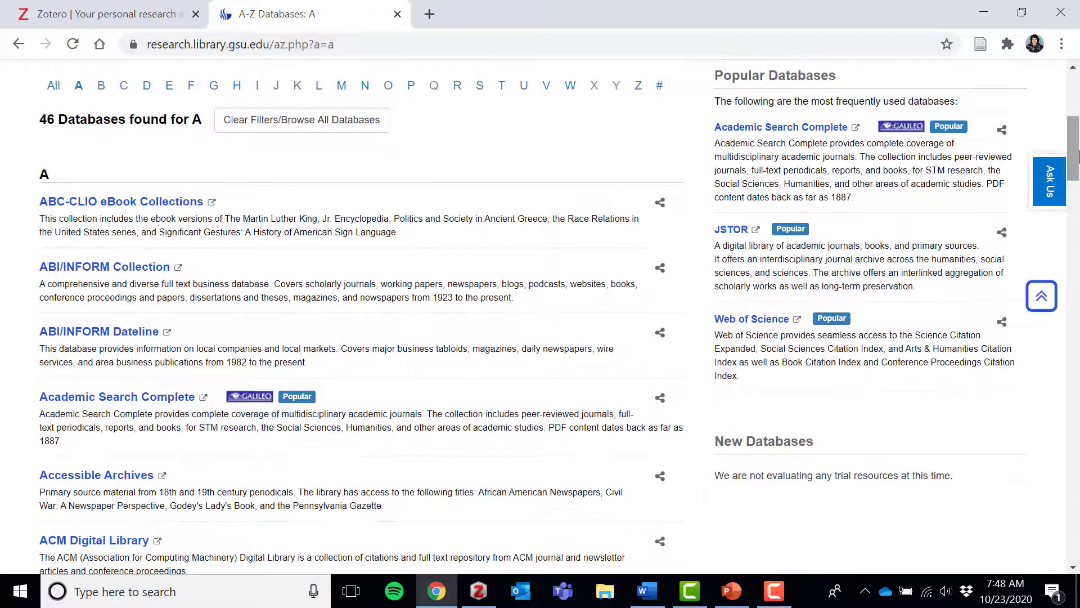
pyautogui.moveTo(1074, 153); pyautogui.dragTo(1075, 535)
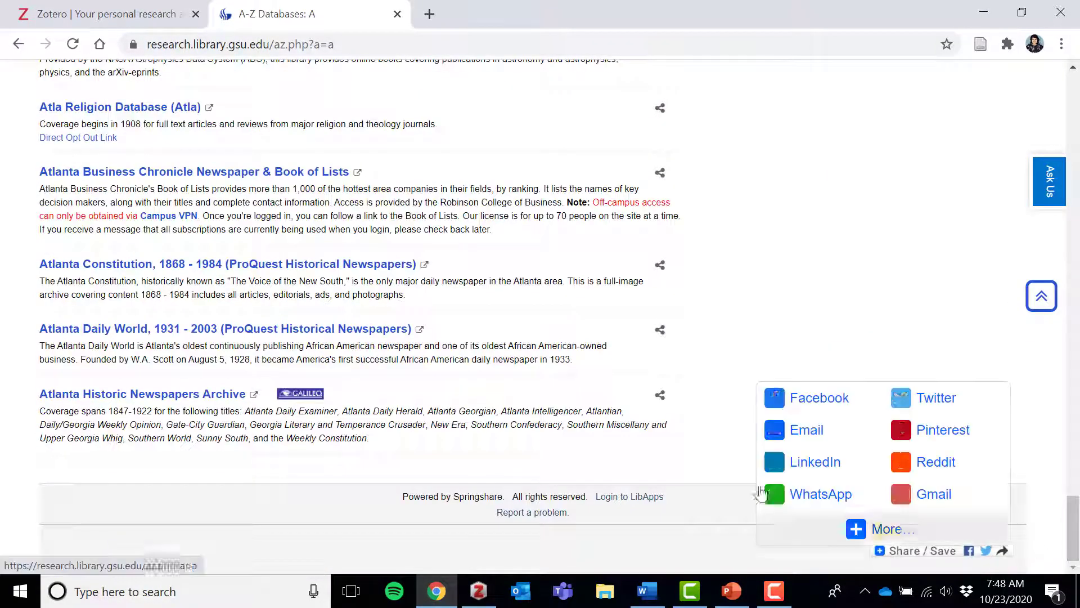
pyautogui.scroll(6, 1, 347)
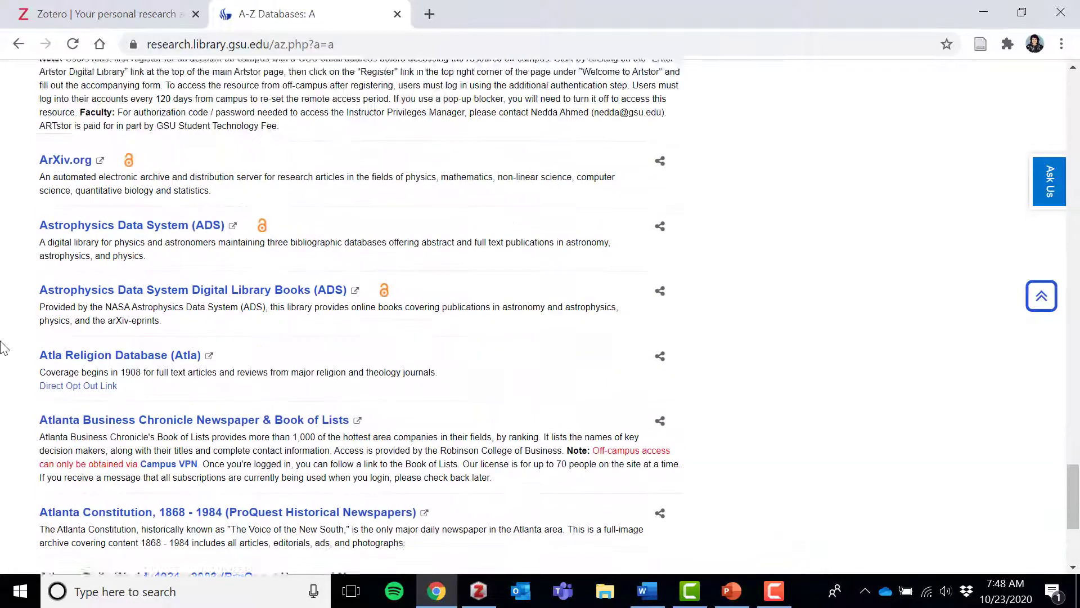
pyautogui.scroll(12, 1, 347)
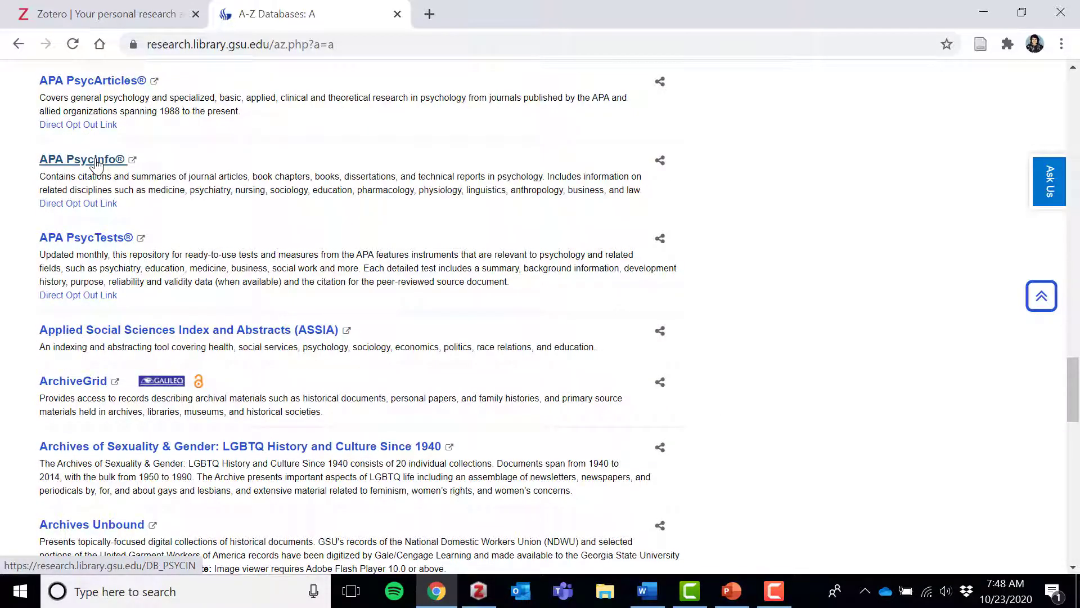
pyautogui.click(97, 163)
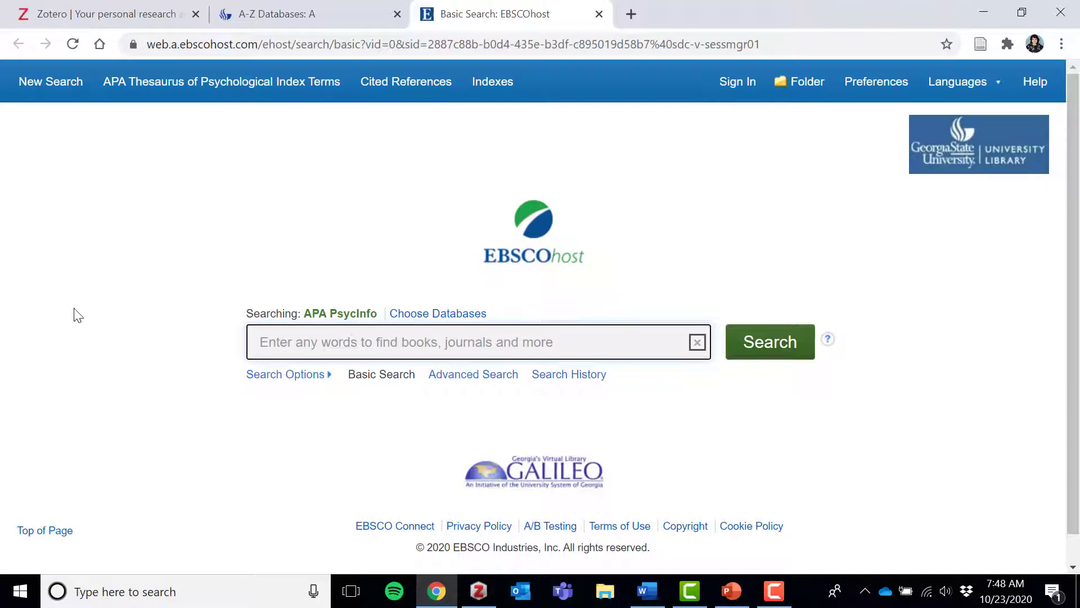
# - Search APA PsycInfo for "autism in children"
pyautogui.write('autism in')
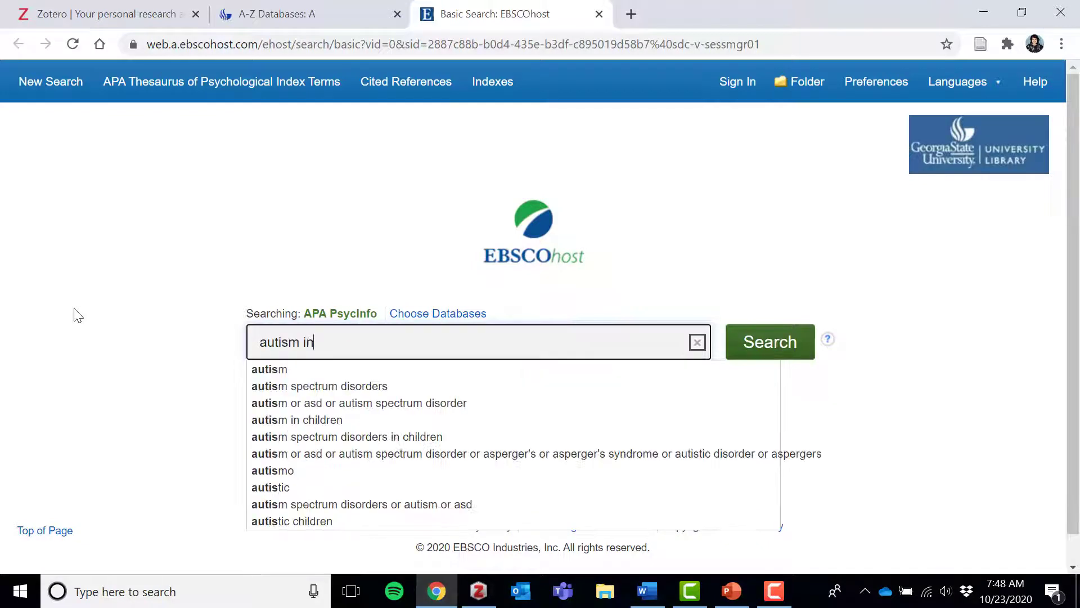
pyautogui.write(' children')
pyautogui.press('Return')
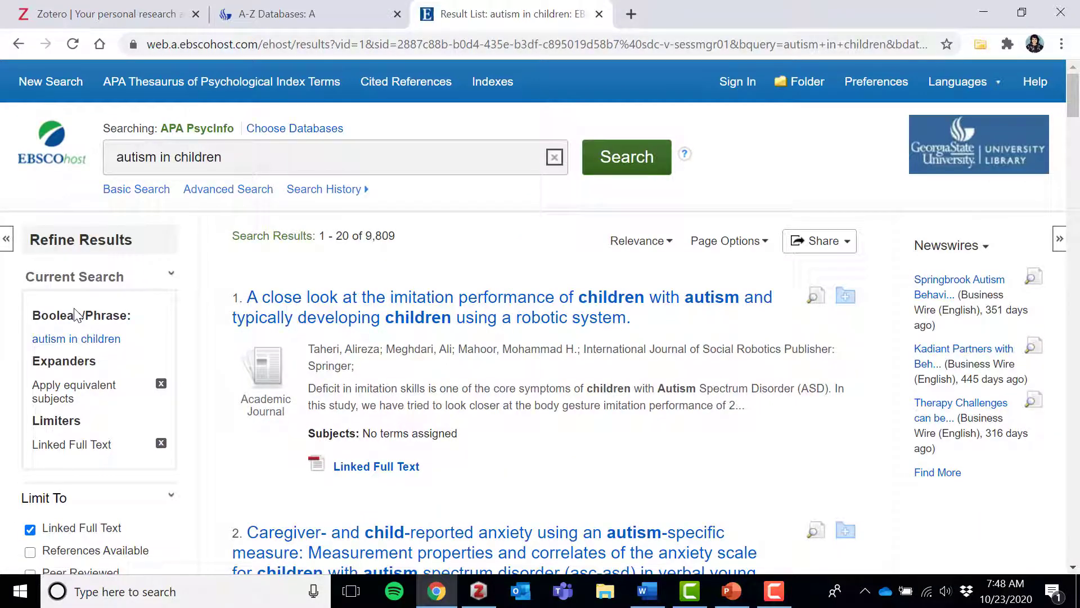
# - Limit the search results to peer-reviewed articles with a publication date starting from 2015
pyautogui.scroll(-1, 232, 371)
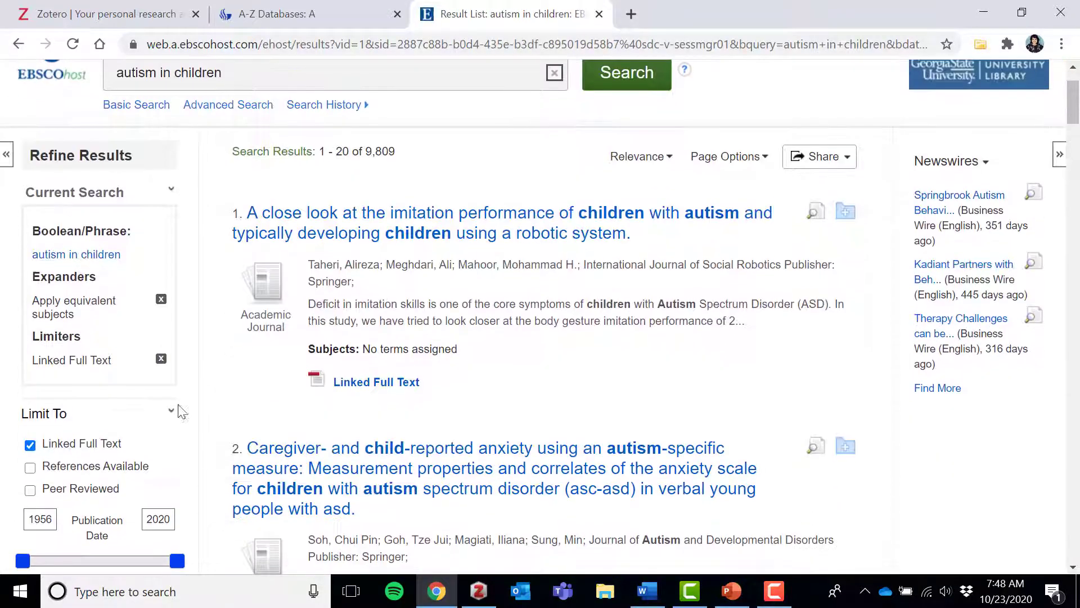
pyautogui.click(30, 490)
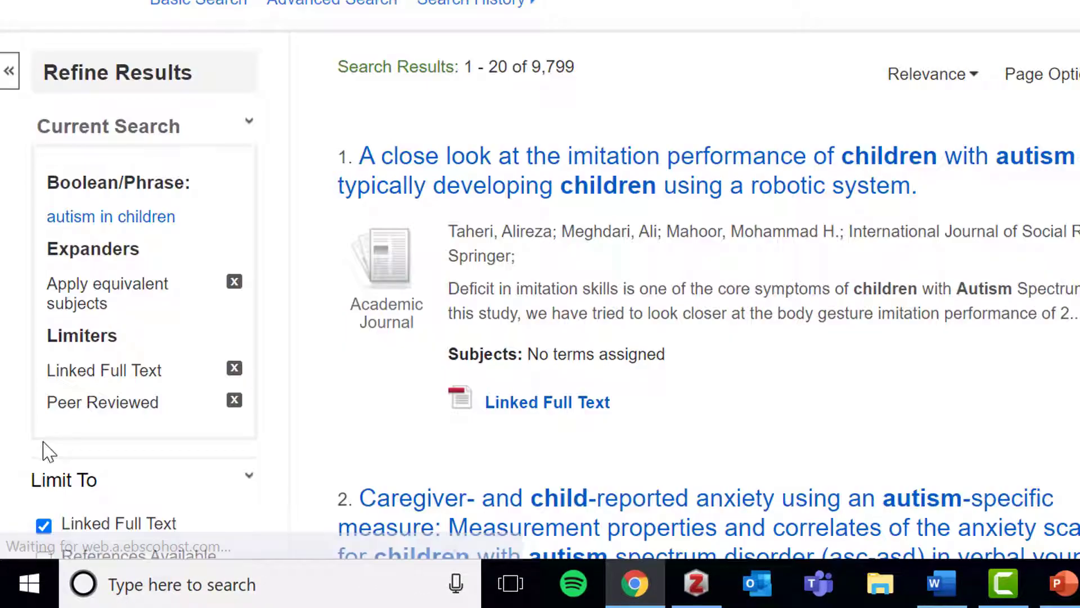
pyautogui.scroll(-4, 47, 450)
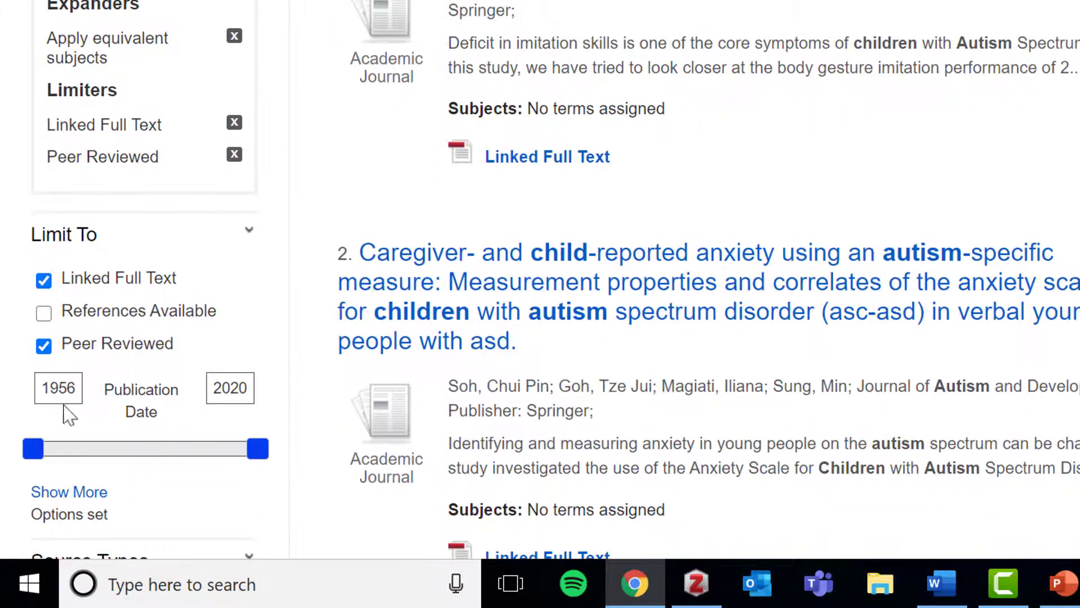
pyautogui.moveTo(75, 387); pyautogui.dragTo(38, 402)
pyautogui.write('2')
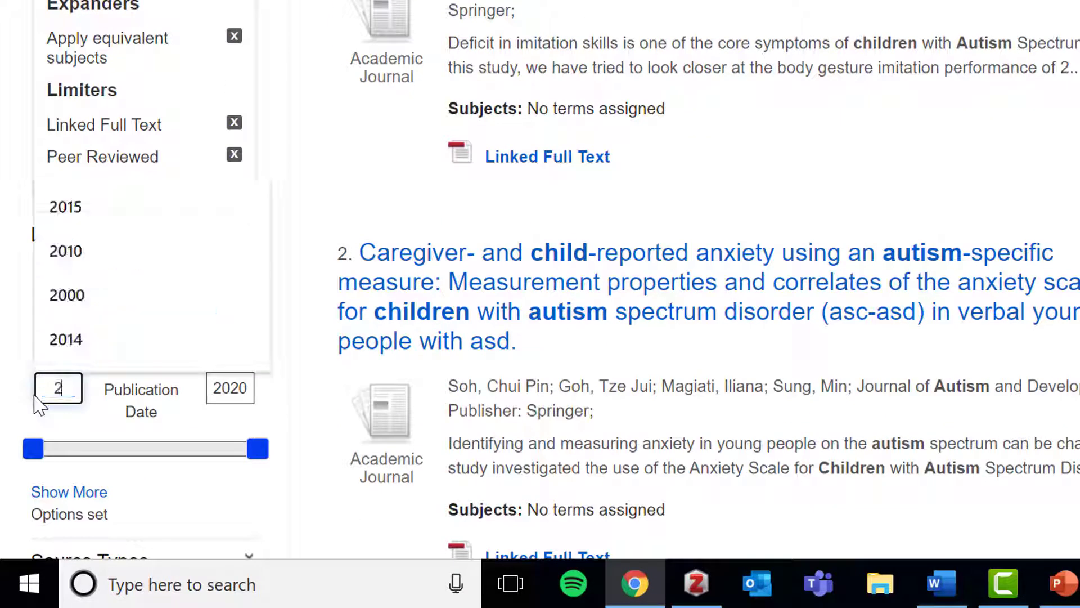
pyautogui.write('015')
pyautogui.press('Return')
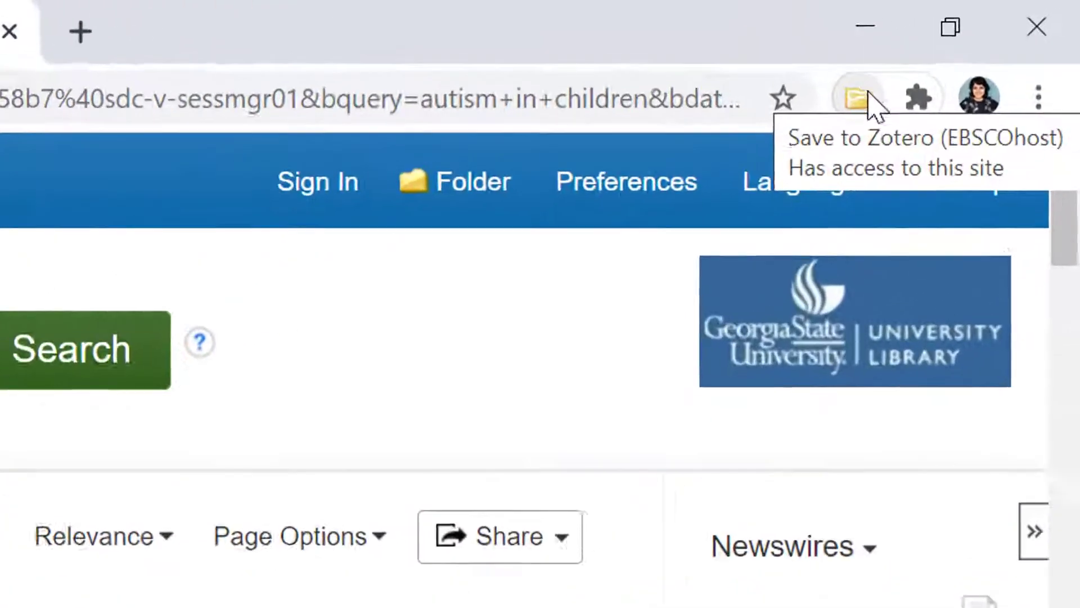
# - Save the first three articles in the search results to the Zotero library
pyautogui.click(842, 107)
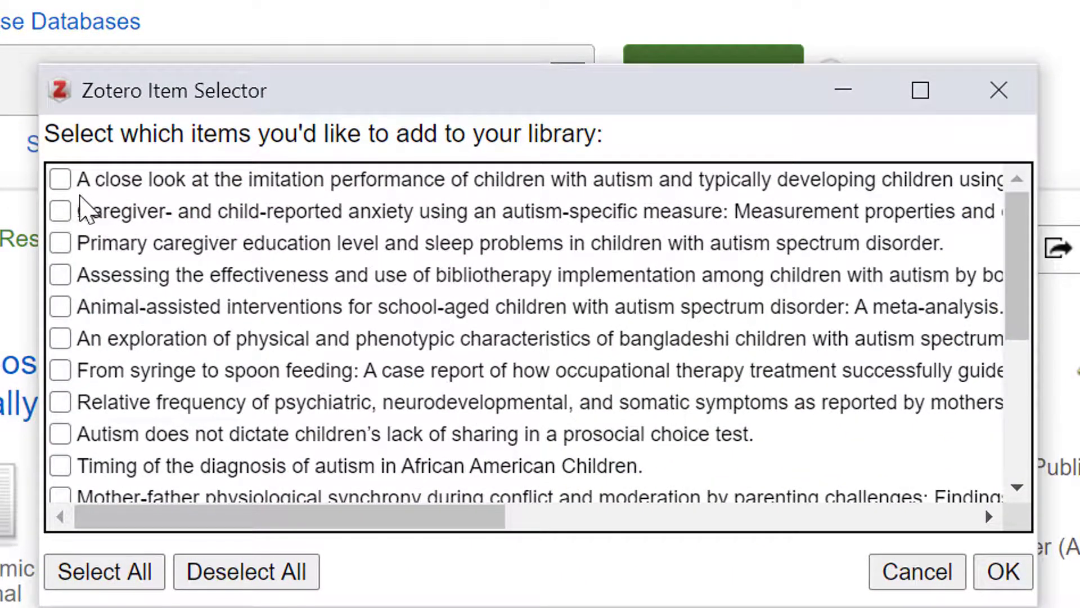
pyautogui.click(60, 180)
pyautogui.click(60, 212)
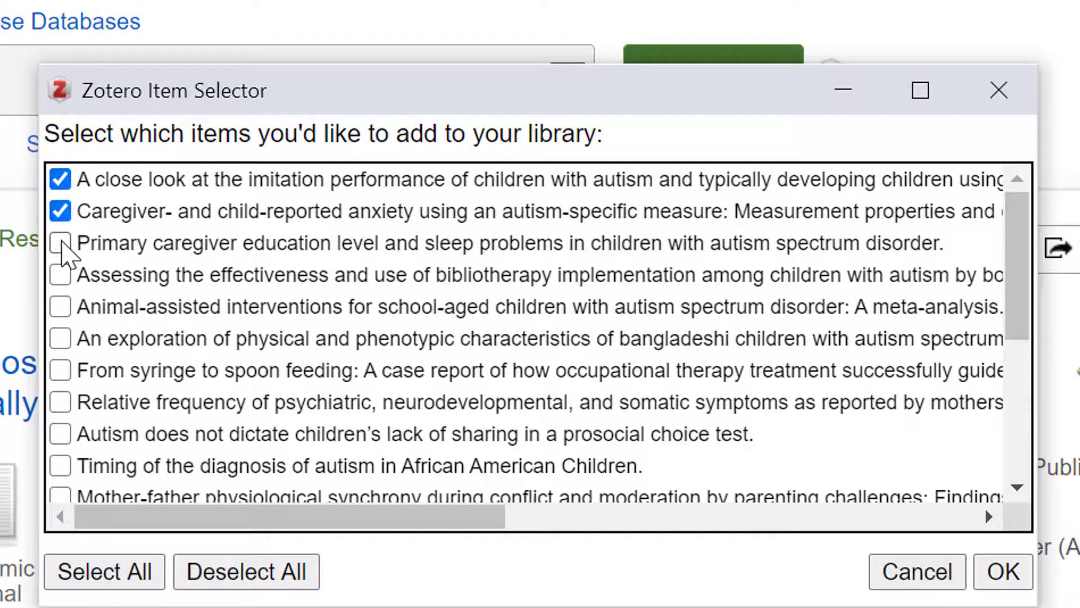
pyautogui.click(60, 243)
pyautogui.click(999, 585)
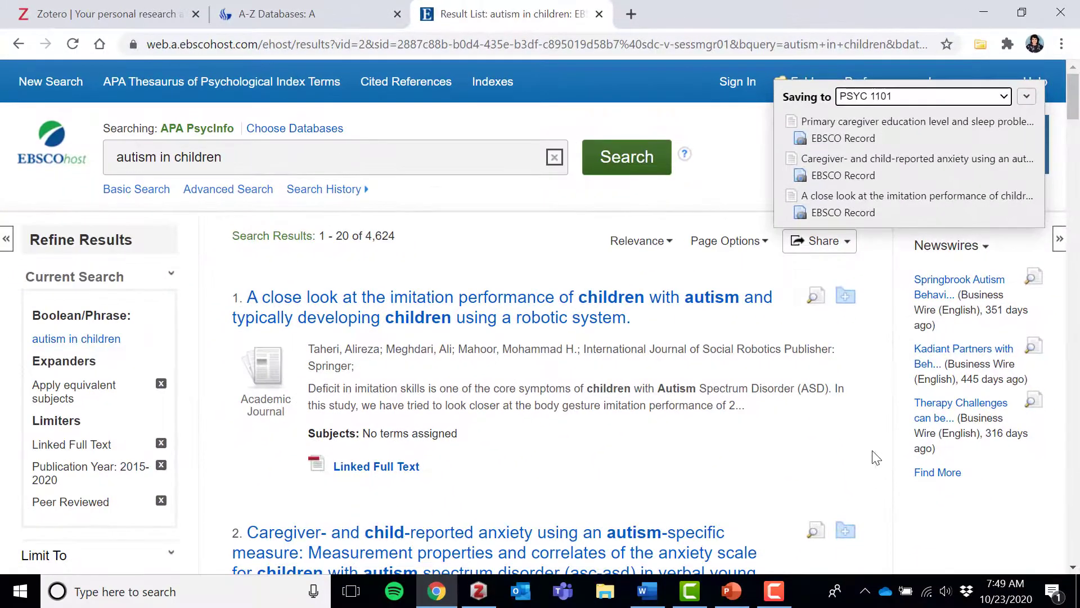
# - Open the fourth result, on bibliotherapy implementation among children with autism, and save it to Zotero
pyautogui.scroll(-7, 876, 457)
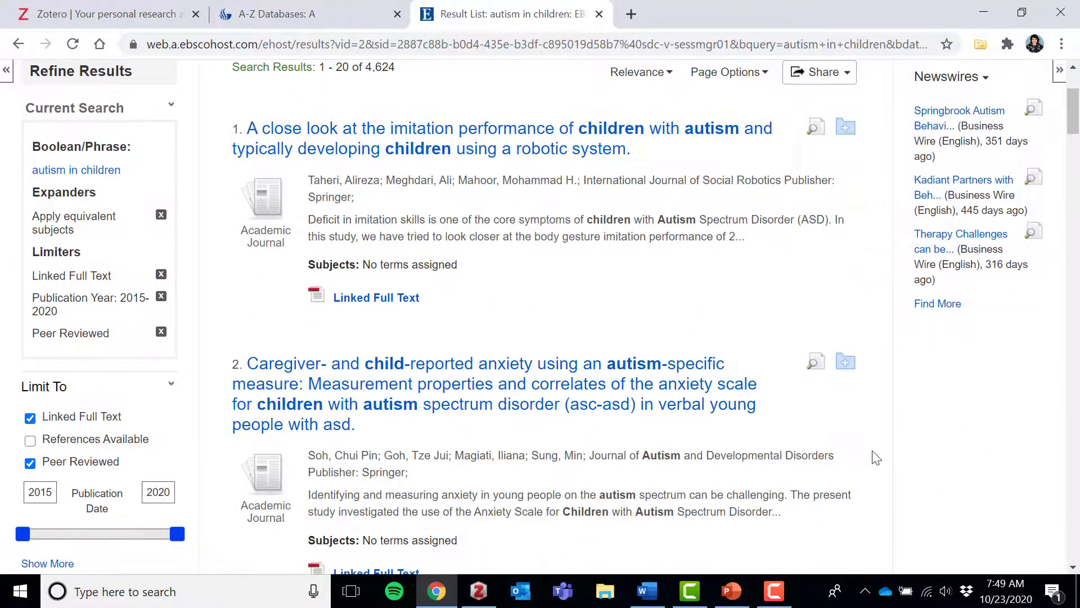
pyautogui.scroll(-8, 876, 457)
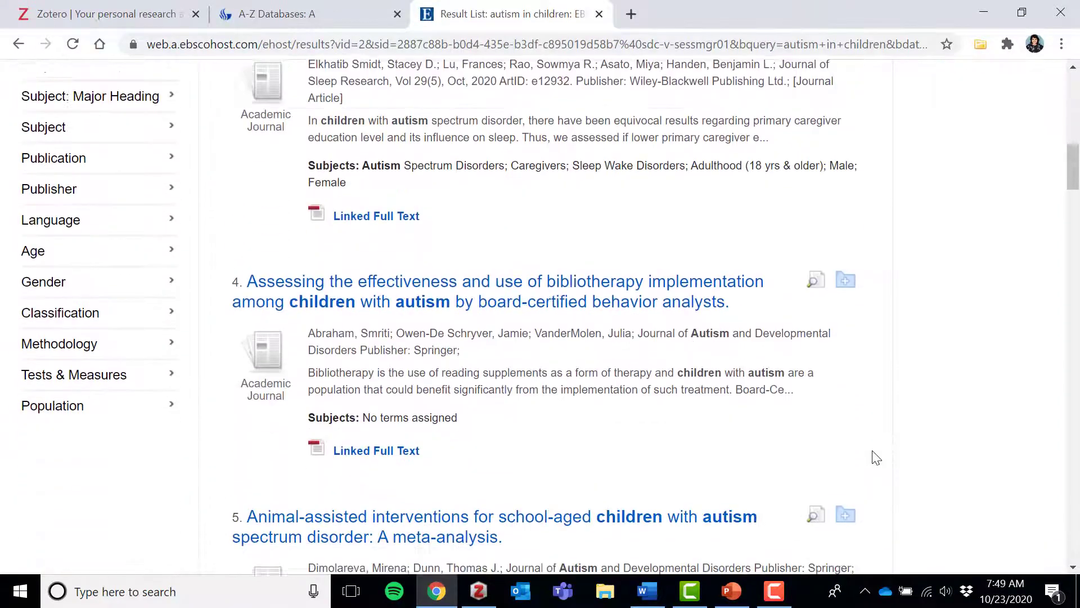
pyautogui.click(652, 255)
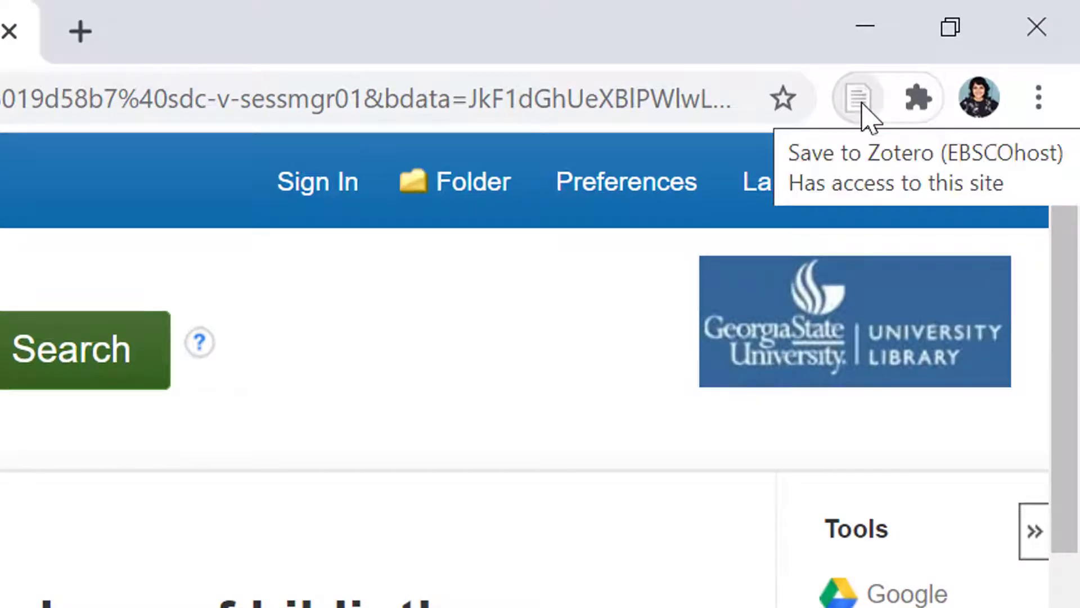
pyautogui.click(859, 100)
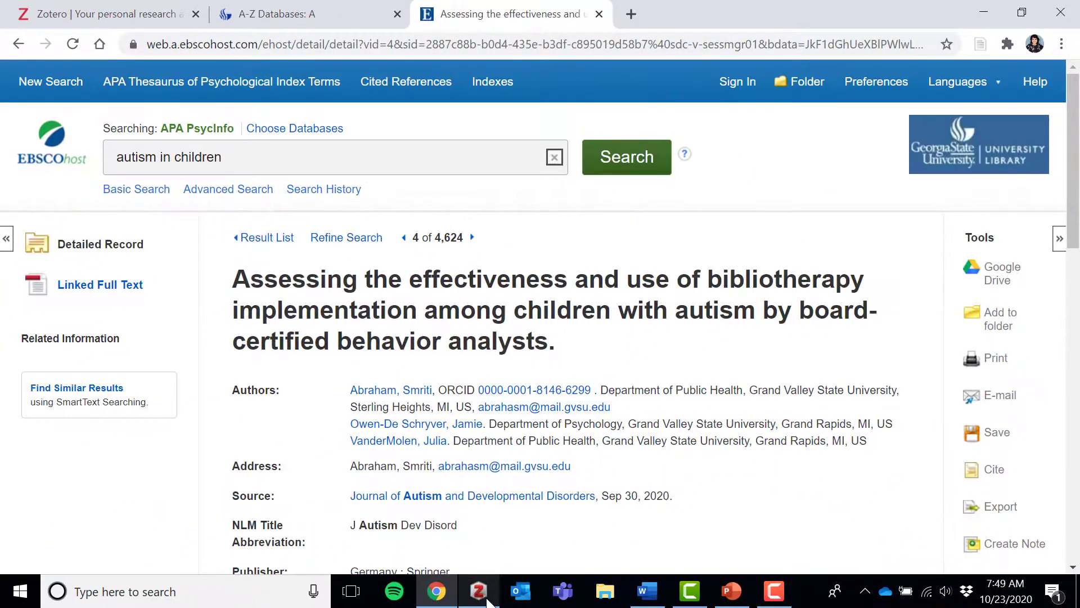
# - Switch to Zotero and view the details of the saved bibliotherapy article and of the imitation performance article
pyautogui.click(479, 591)
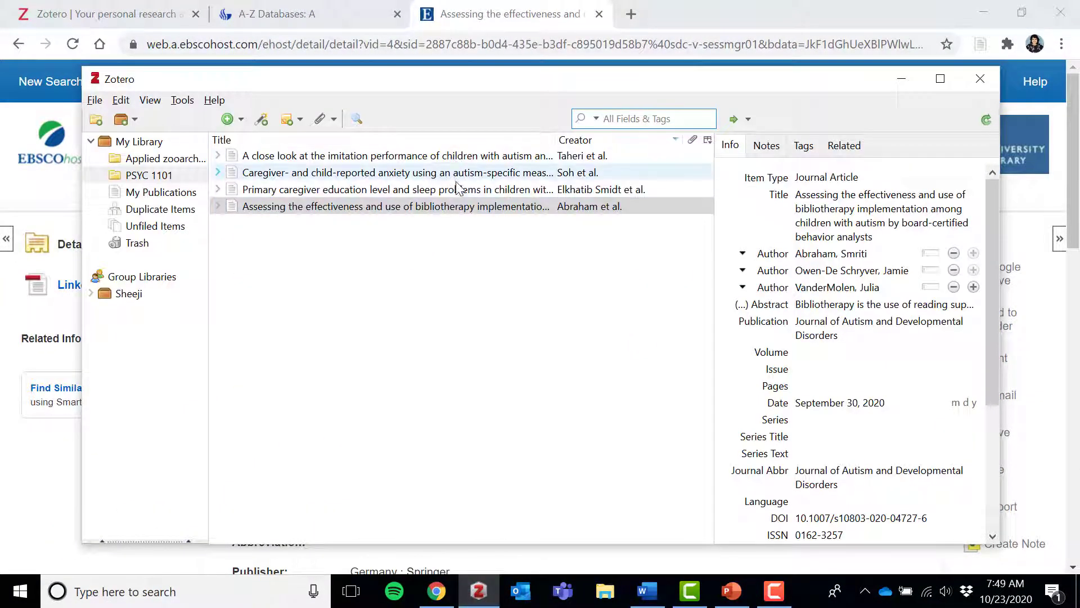
pyautogui.click(460, 212)
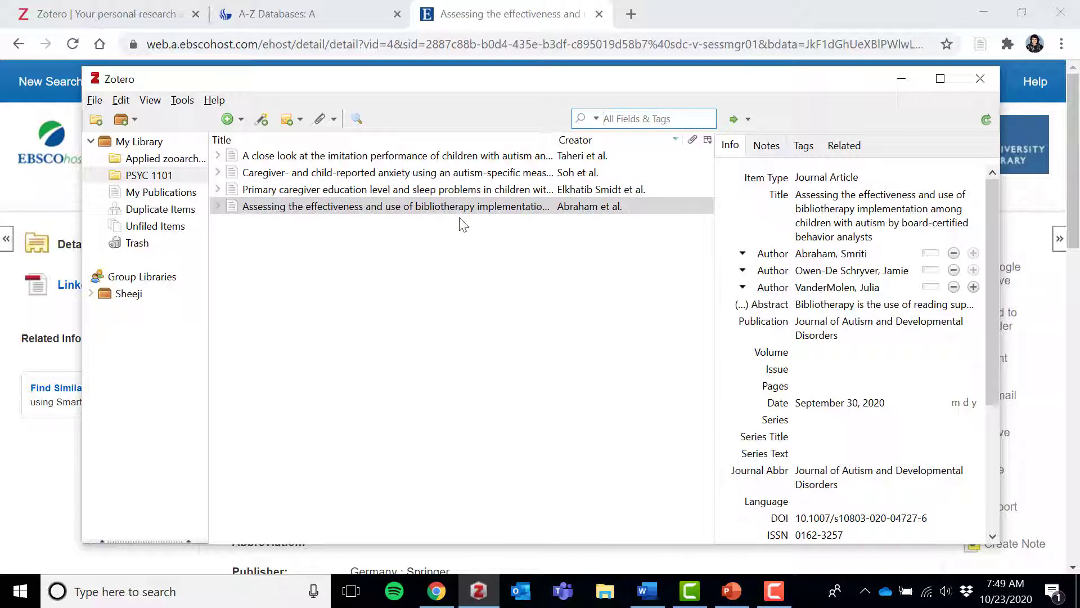
pyautogui.click(431, 159)
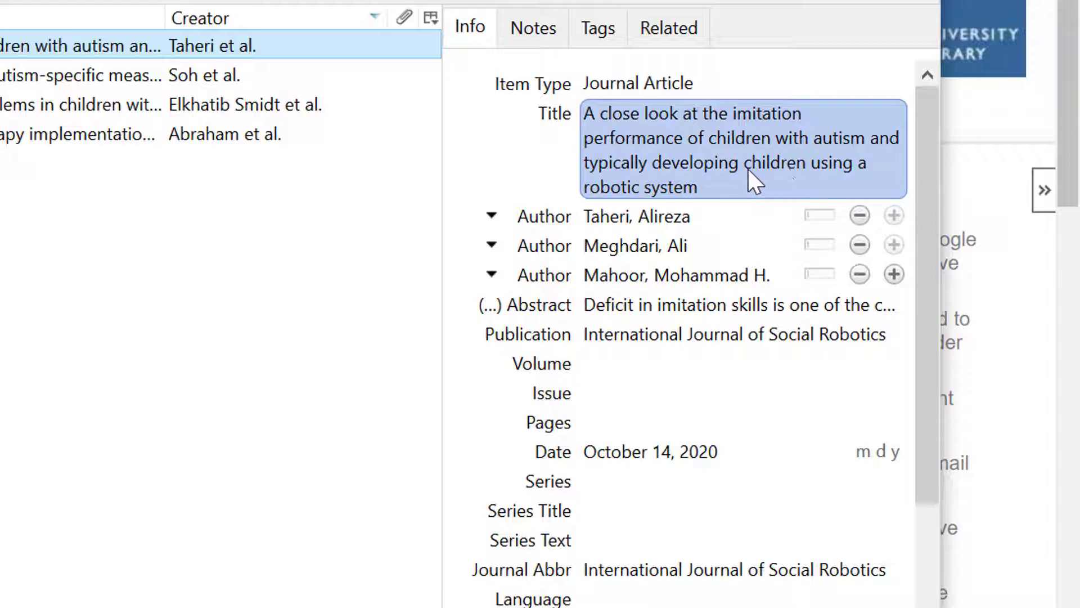
# - Open the title and the author name fields of the imitation performance article for editing, leaving their contents as they are
pyautogui.click(657, 153)
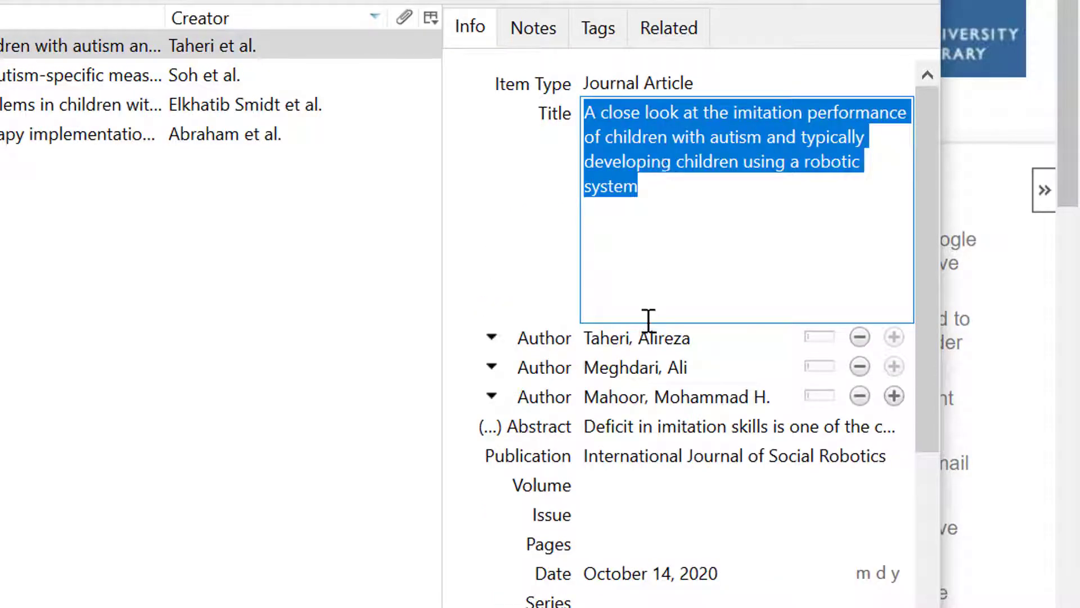
pyautogui.click(623, 339)
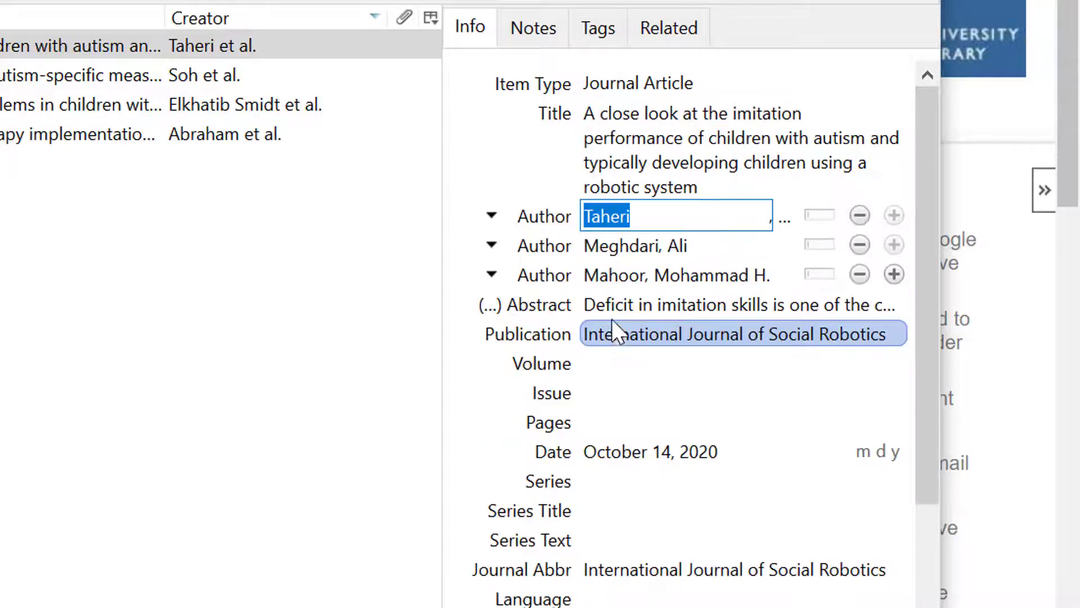
pyautogui.click(609, 276)
pyautogui.click(700, 217)
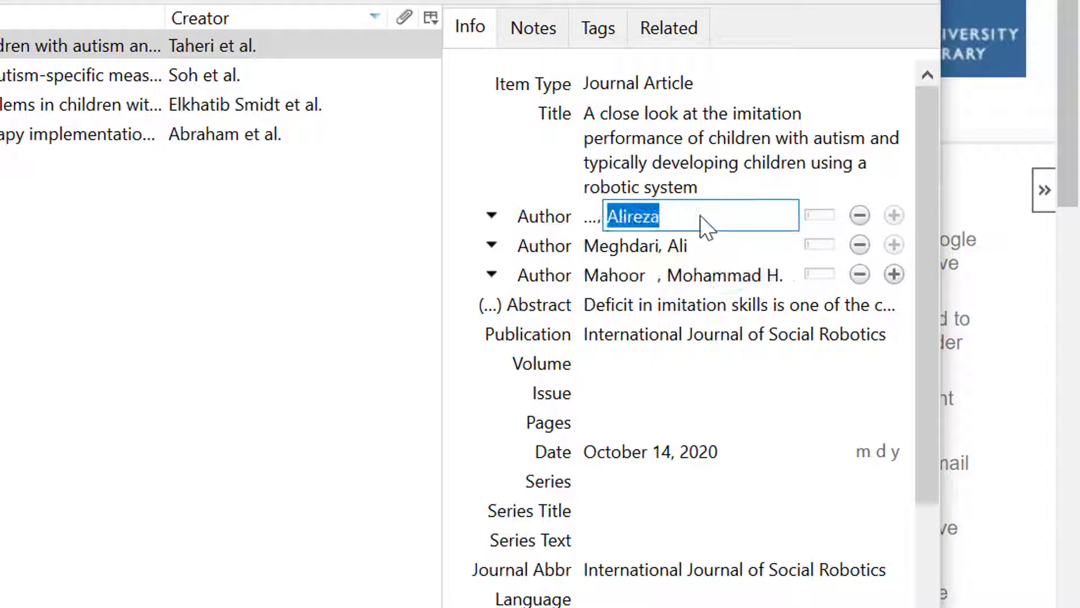
pyautogui.click(681, 246)
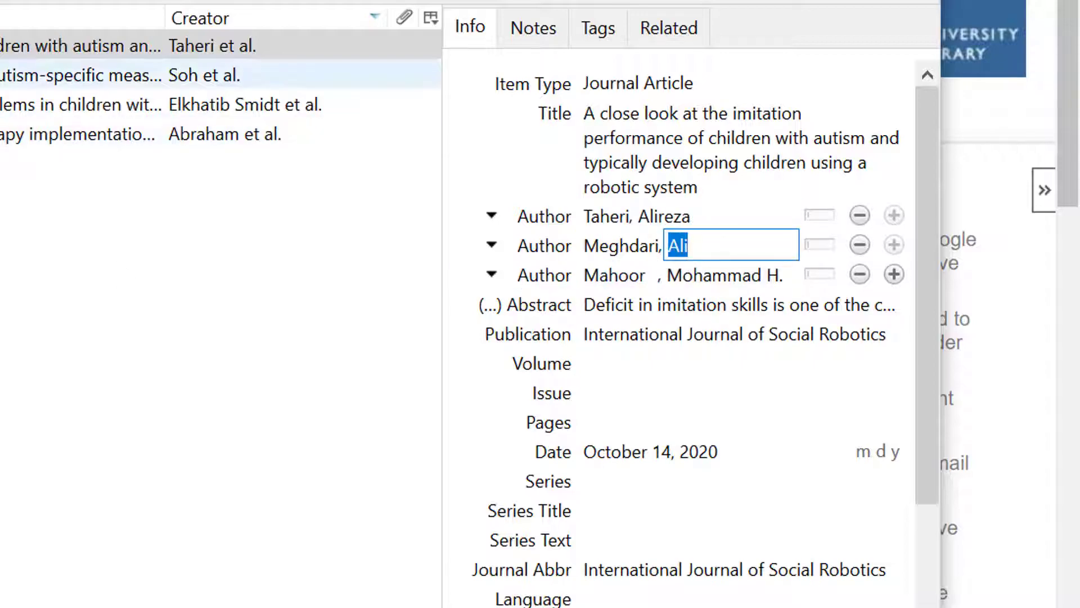
# - View the details of the caregiver- and child-reported anxiety article and of the primary caregiver education and sleep problems article
pyautogui.click(11, 75)
pyautogui.click(11, 105)
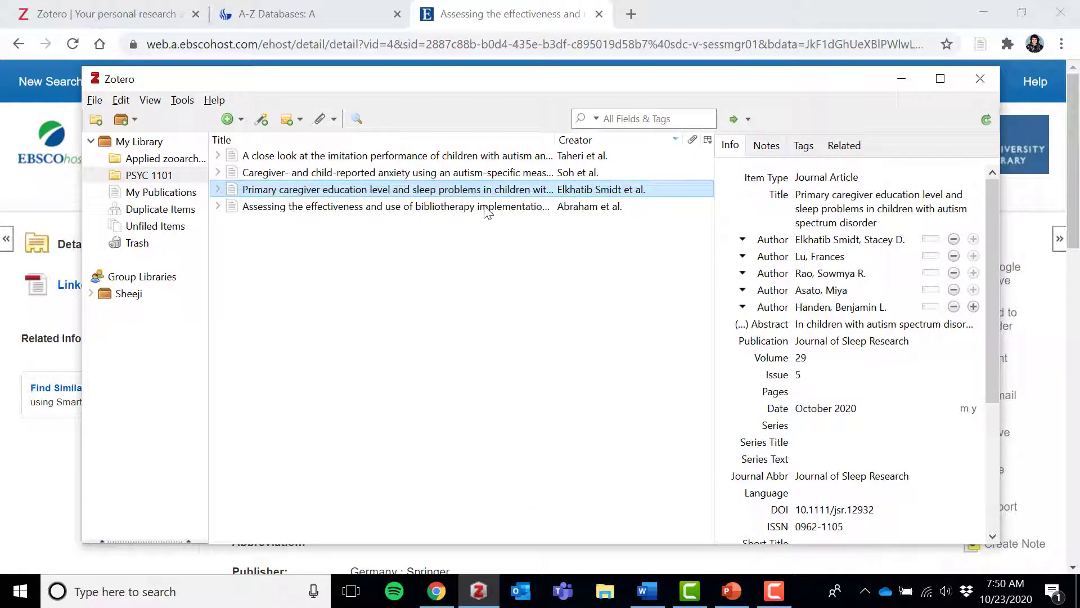
# - Copy a bibliography of all four articles in the PSYC 1101 collection to the clipboard in American Psychological Association (APA) 7th edition style
pyautogui.click(474, 159)
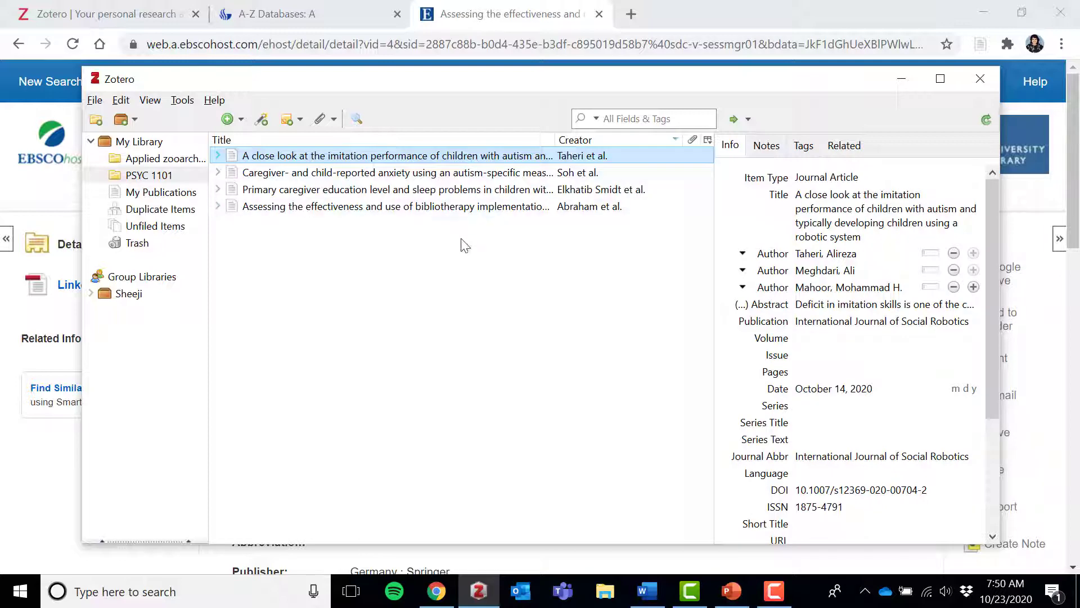
pyautogui.keyDown('shift'); pyautogui.click(459, 210); pyautogui.keyUp('shift')
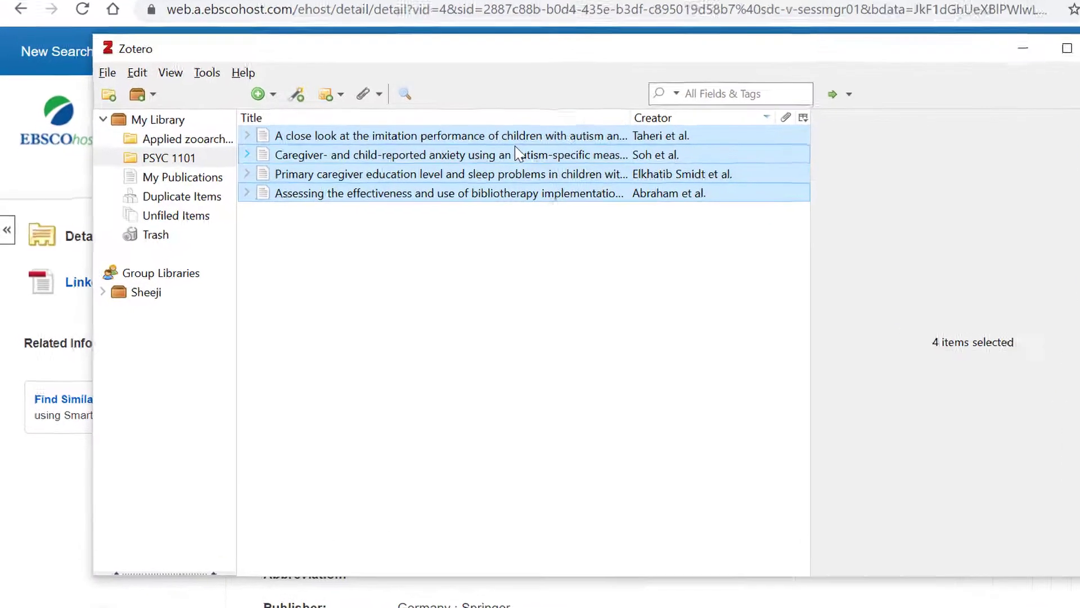
pyautogui.rightClick(454, 170)
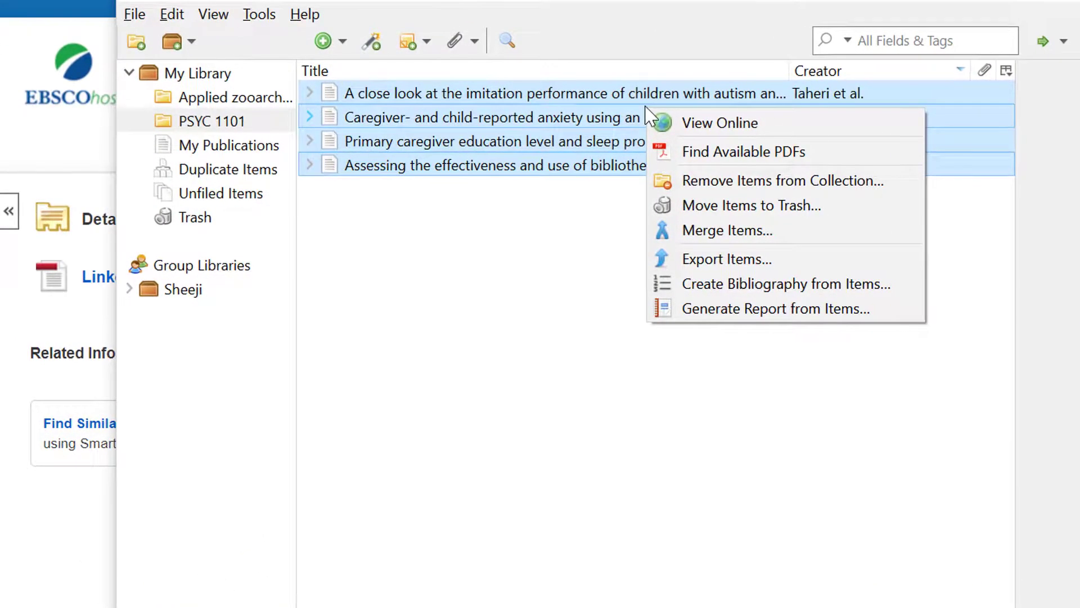
pyautogui.click(779, 284)
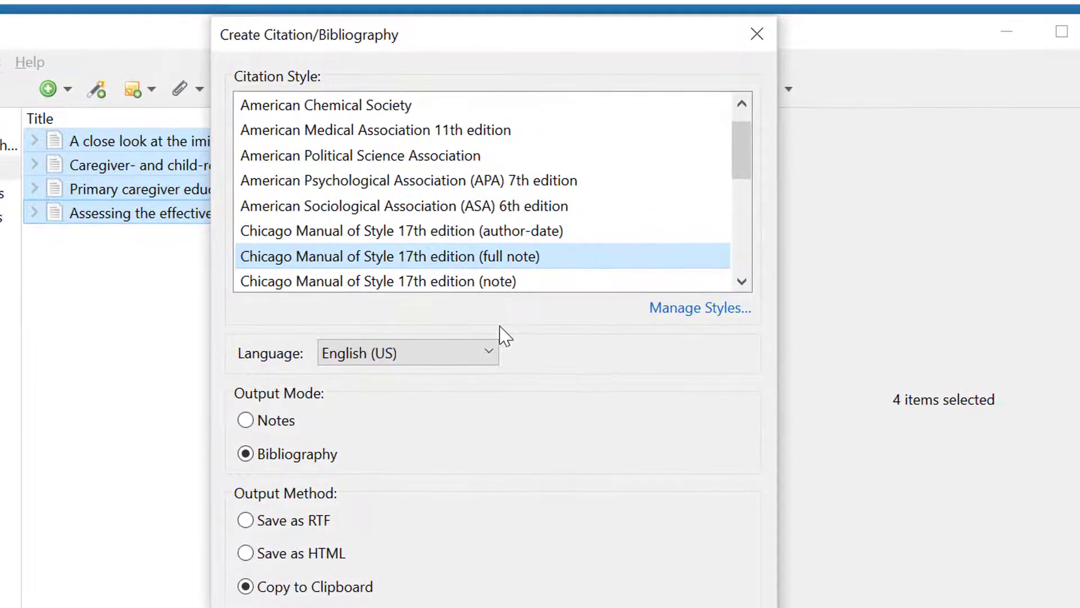
pyautogui.click(493, 183)
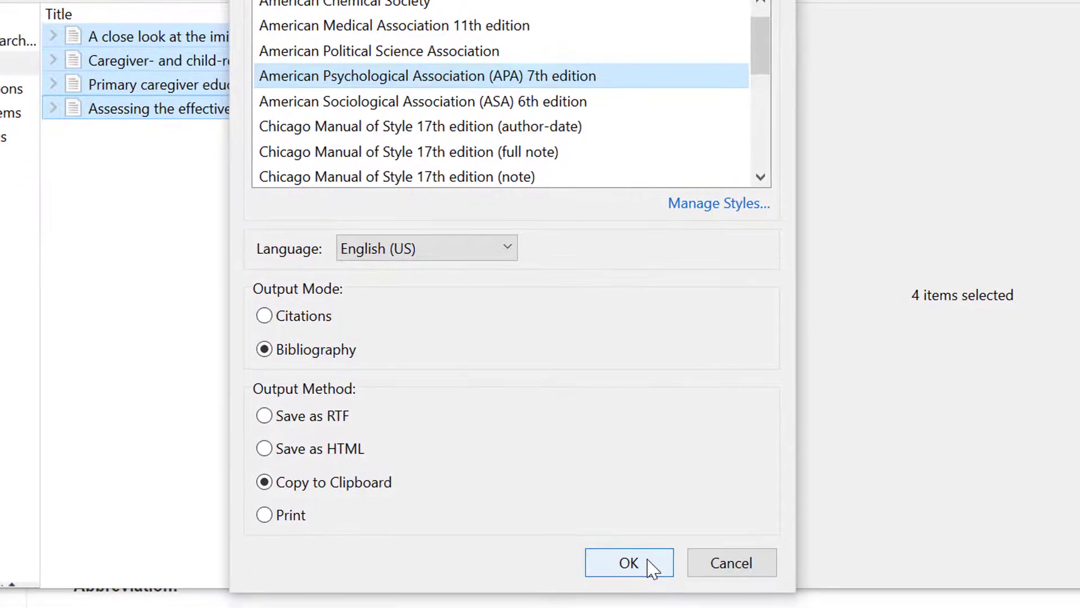
pyautogui.click(649, 564)
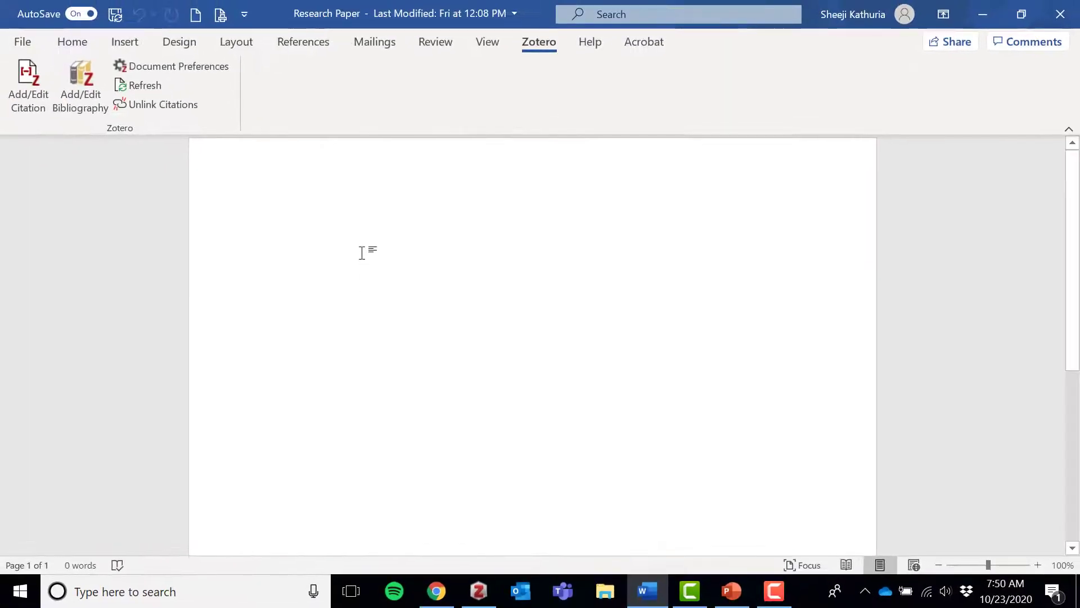
# - Paste the copied bibliography into the Research Paper document in Word with source formatting, and delete the pasted references again
pyautogui.rightClick(349, 164)
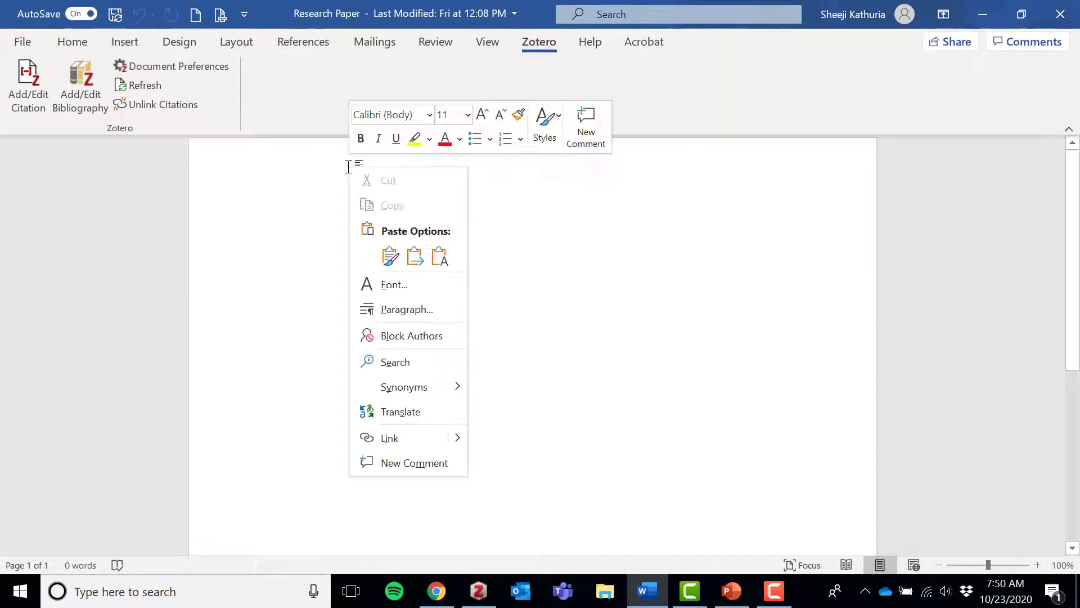
pyautogui.click(396, 254)
pyautogui.scroll(2, 787, 437)
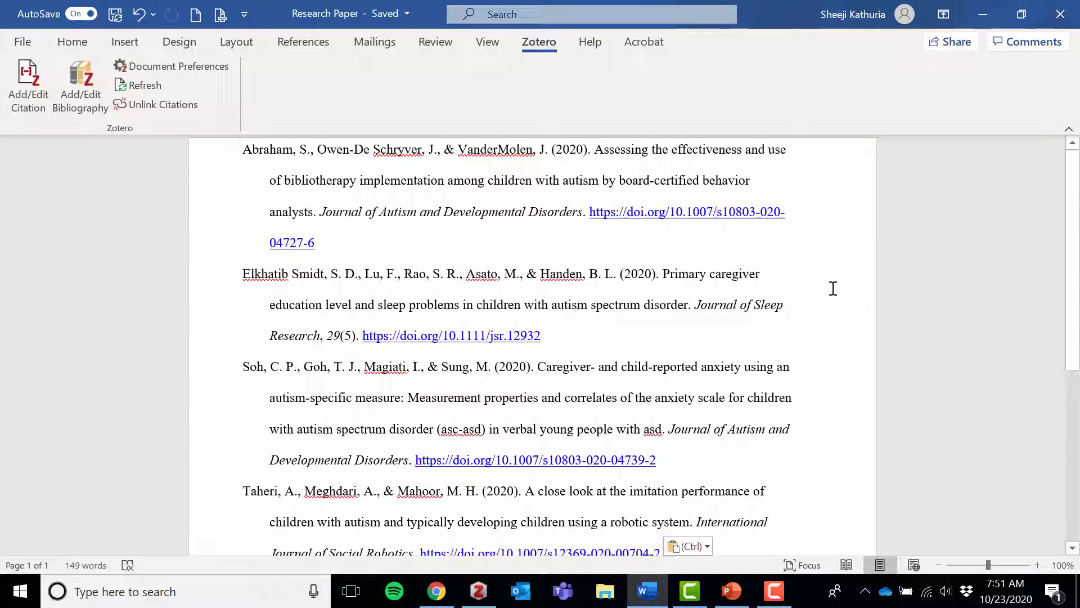
pyautogui.scroll(-3, 833, 288)
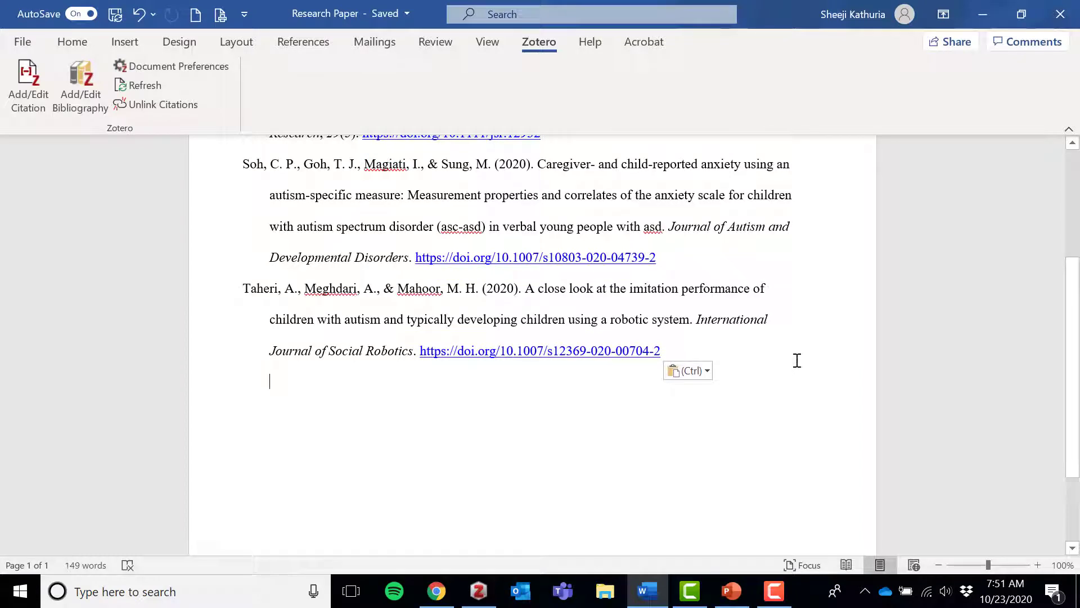
pyautogui.moveTo(796, 360); pyautogui.dragTo(143, 47)
pyautogui.press('Delete')
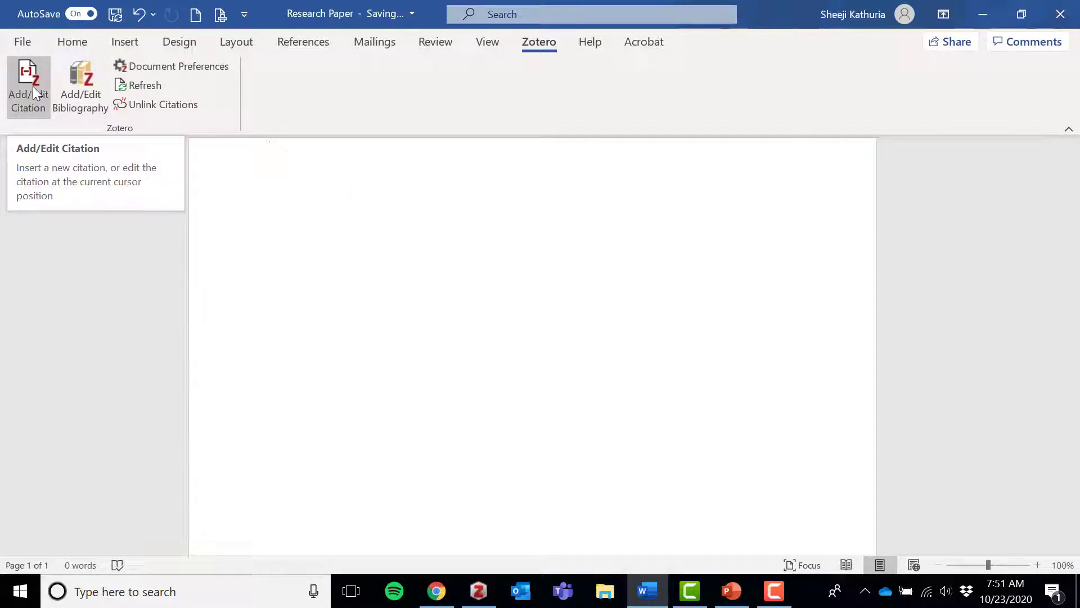
# - Insert a Zotero citation of the primary caregiver education and sleep problems article in the empty document, searching for "autism"
pyautogui.click(30, 107)
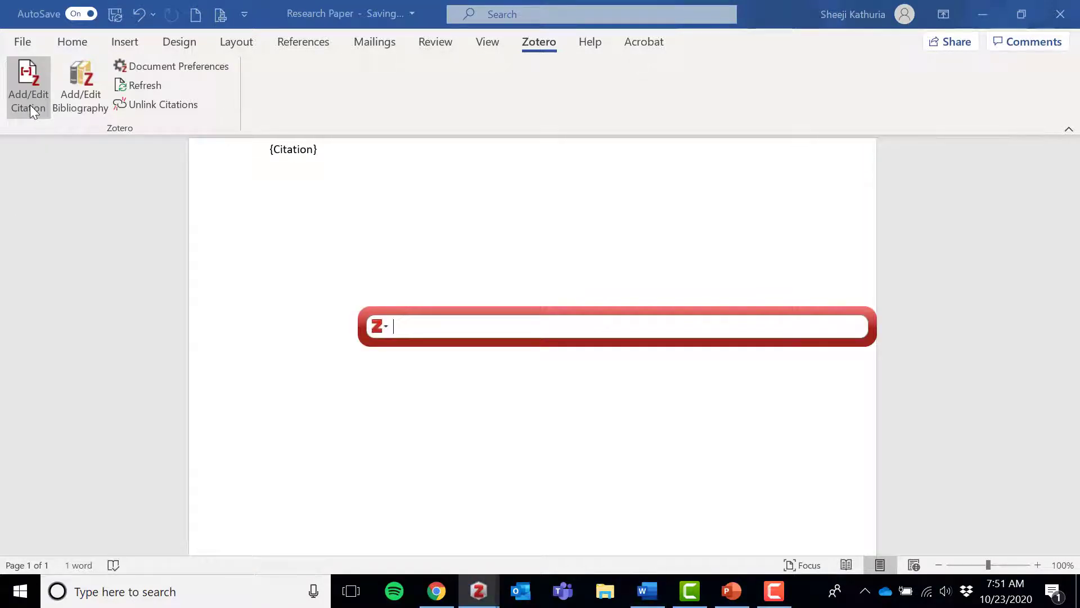
pyautogui.write('autism')
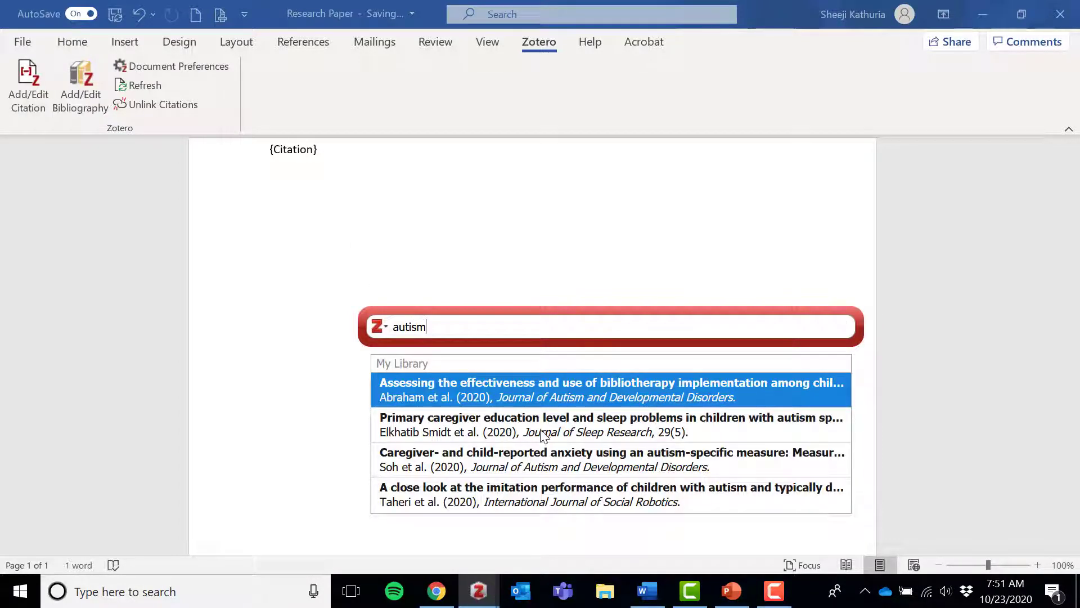
pyautogui.click(597, 435)
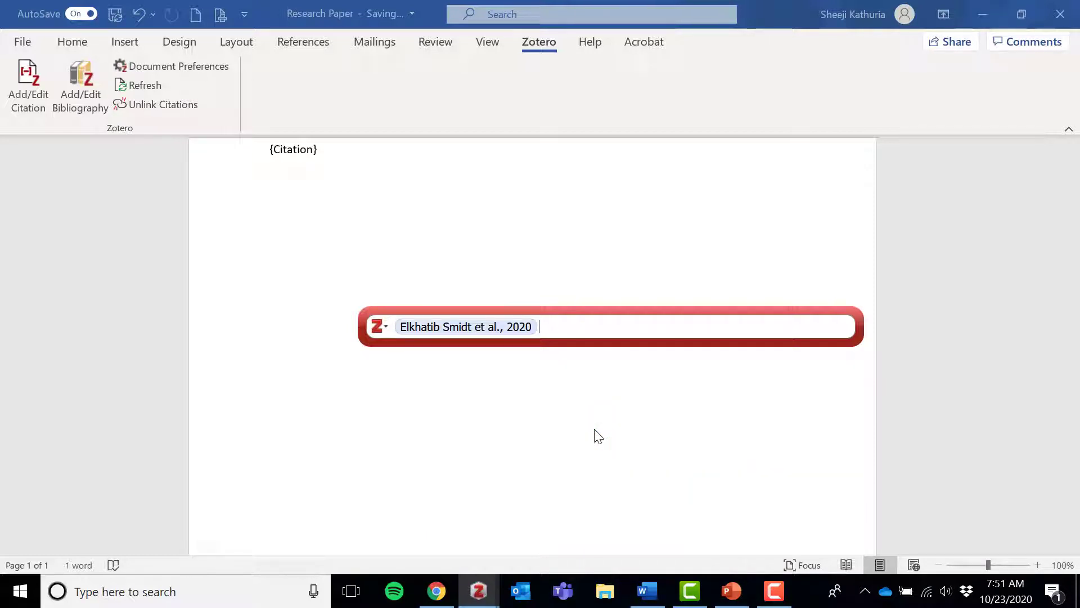
pyautogui.press('Return')
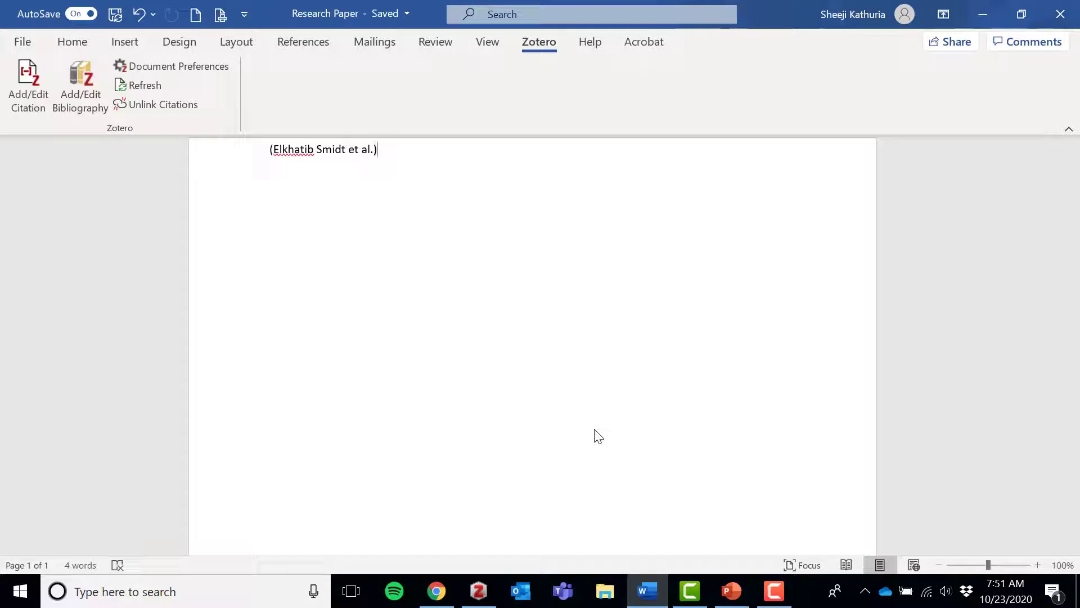
# - Insert a Zotero bibliography two lines below the citation
pyautogui.press('Return')
pyautogui.press('Return')
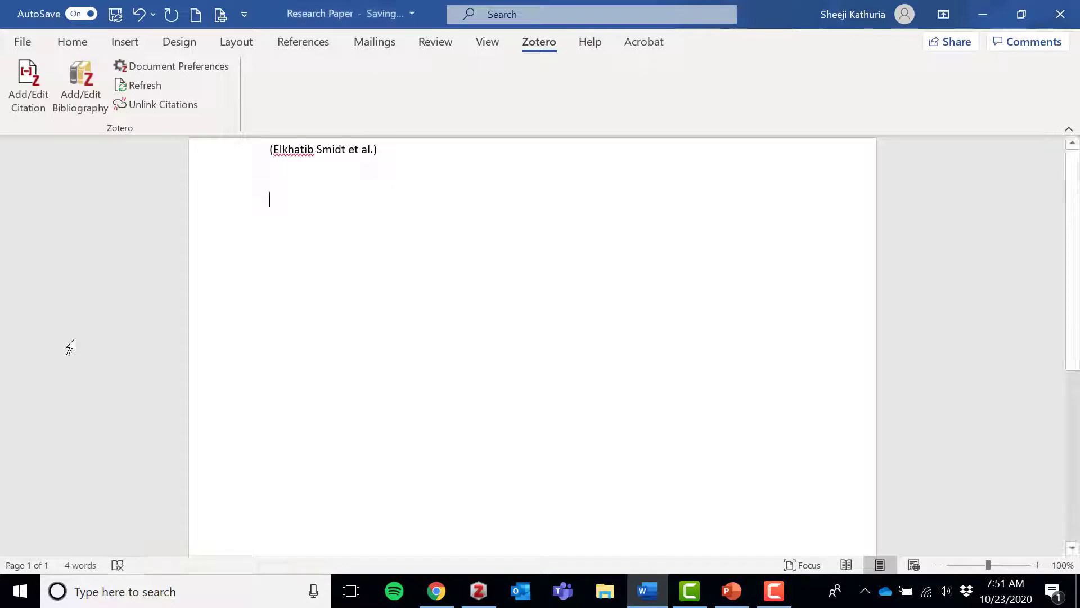
pyautogui.click(98, 110)
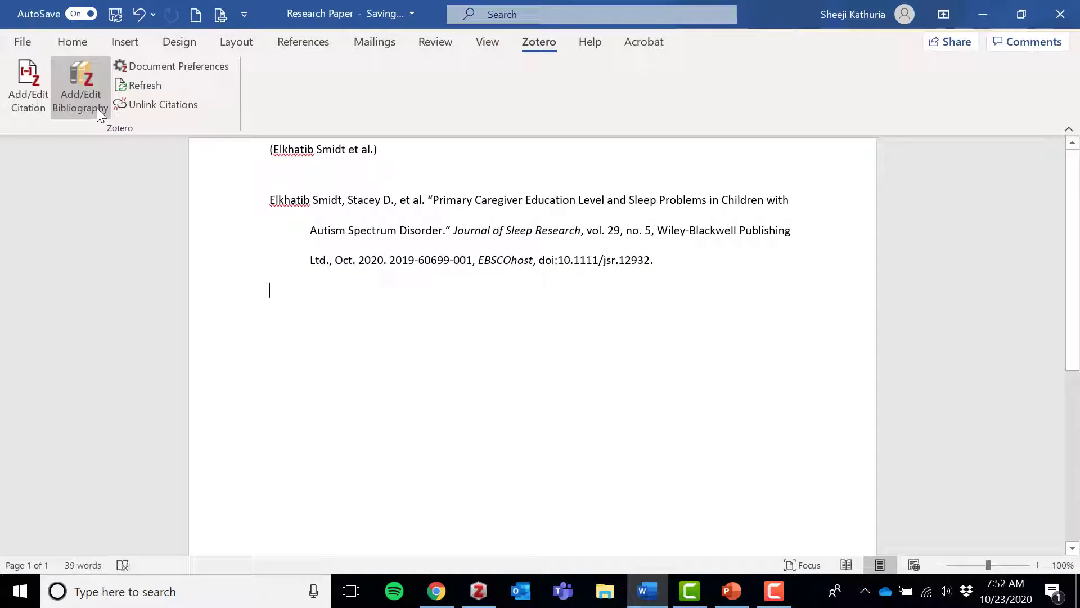
# - Add a period after the first citation and insert a citation of the bibliotherapy implementation article behind it, searching for "autism"
pyautogui.click(409, 152)
pyautogui.write('.')
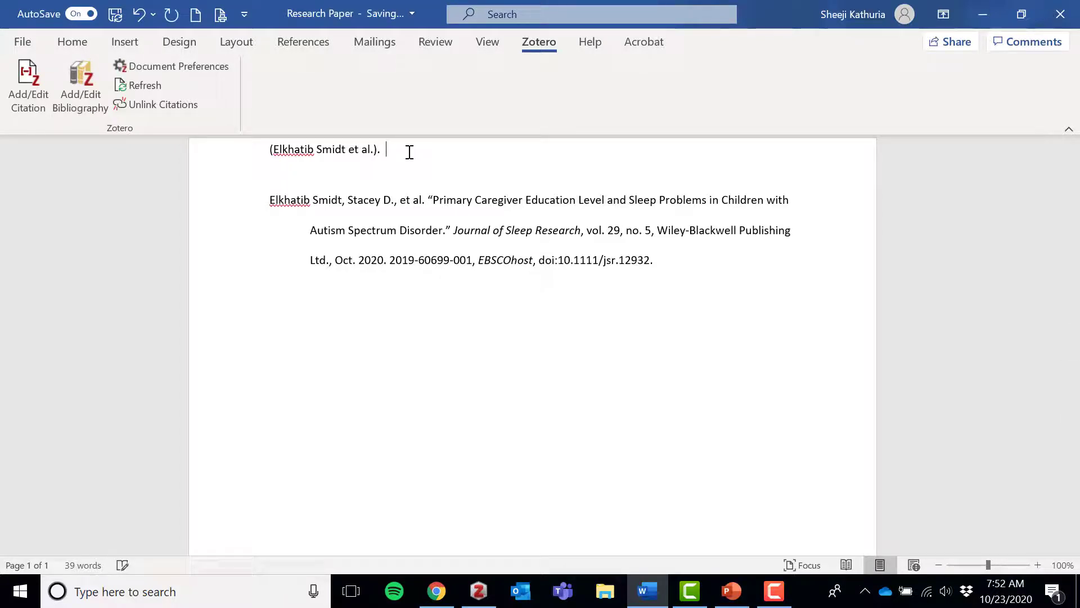
pyautogui.click(43, 92)
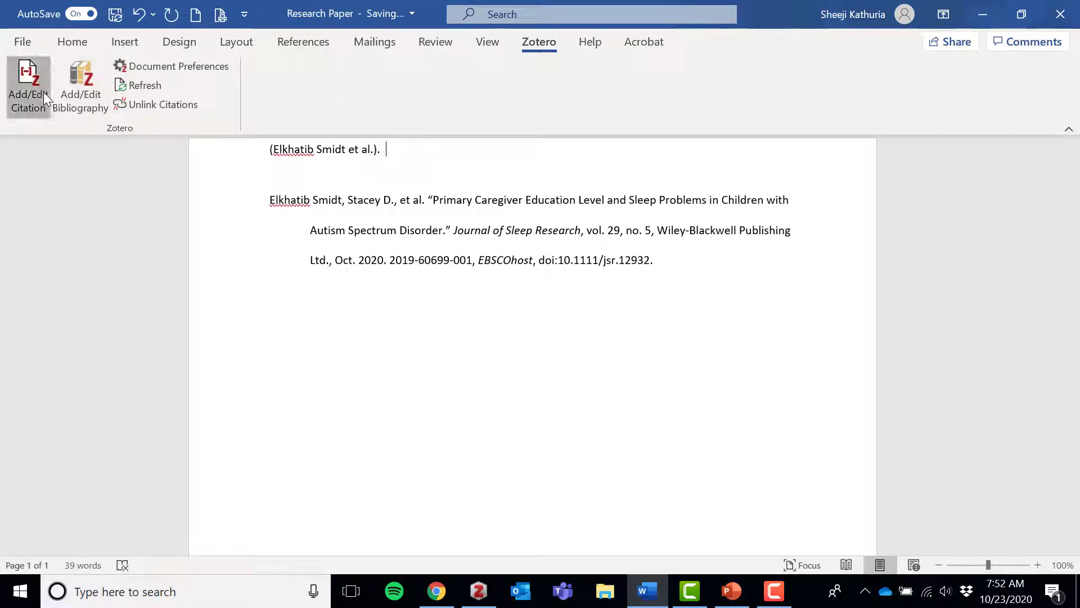
pyautogui.write('autism')
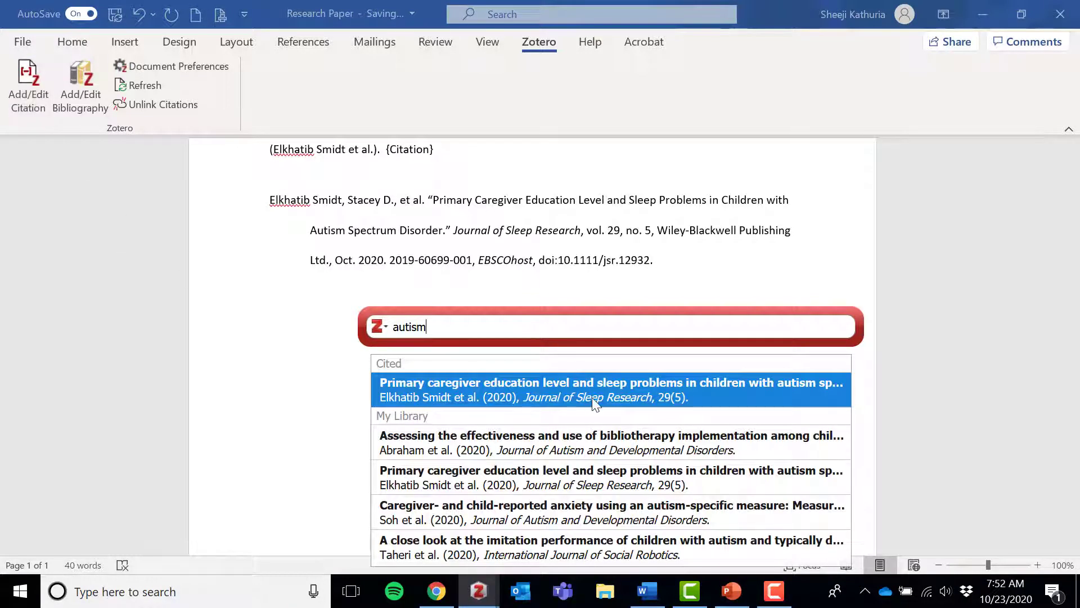
pyautogui.click(584, 450)
pyautogui.press('Return')
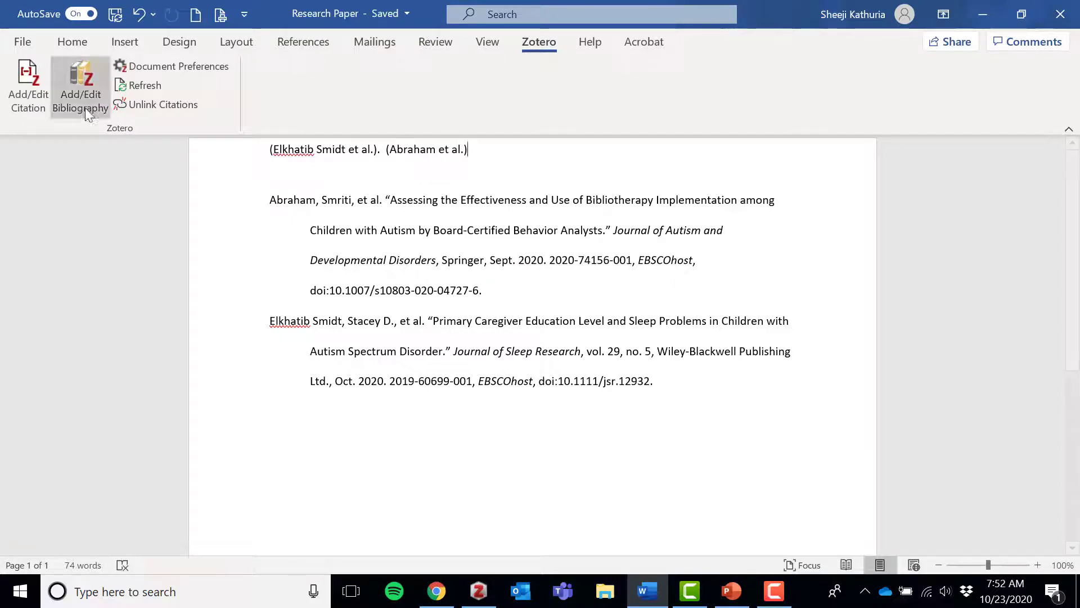
# - Change the document's citation style to American Psychological Association (APA) 7th edition
pyautogui.click(179, 69)
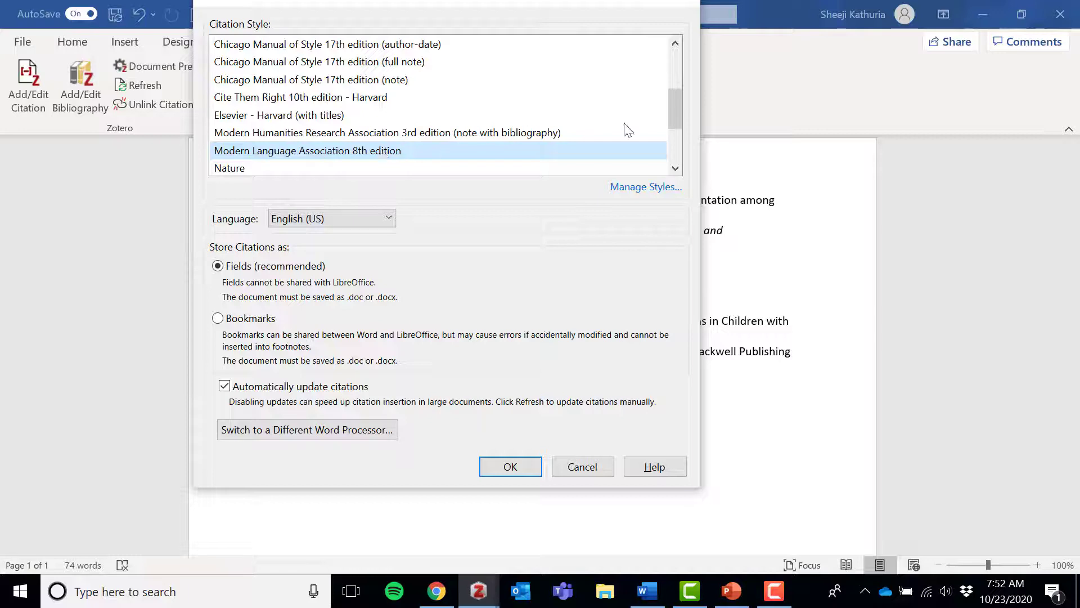
pyautogui.moveTo(672, 113); pyautogui.dragTo(675, 73)
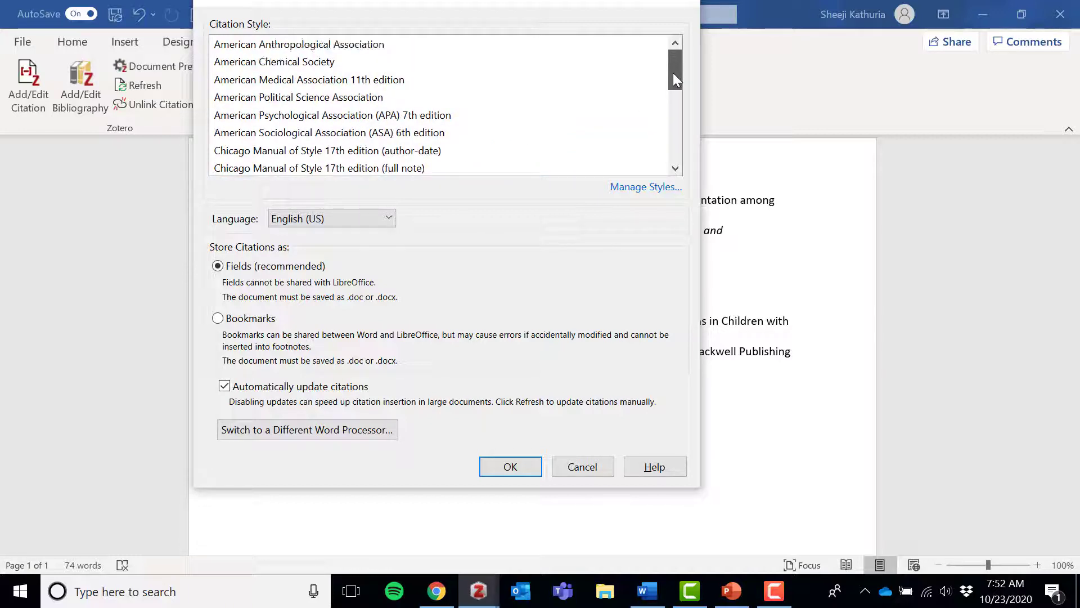
pyautogui.click(449, 117)
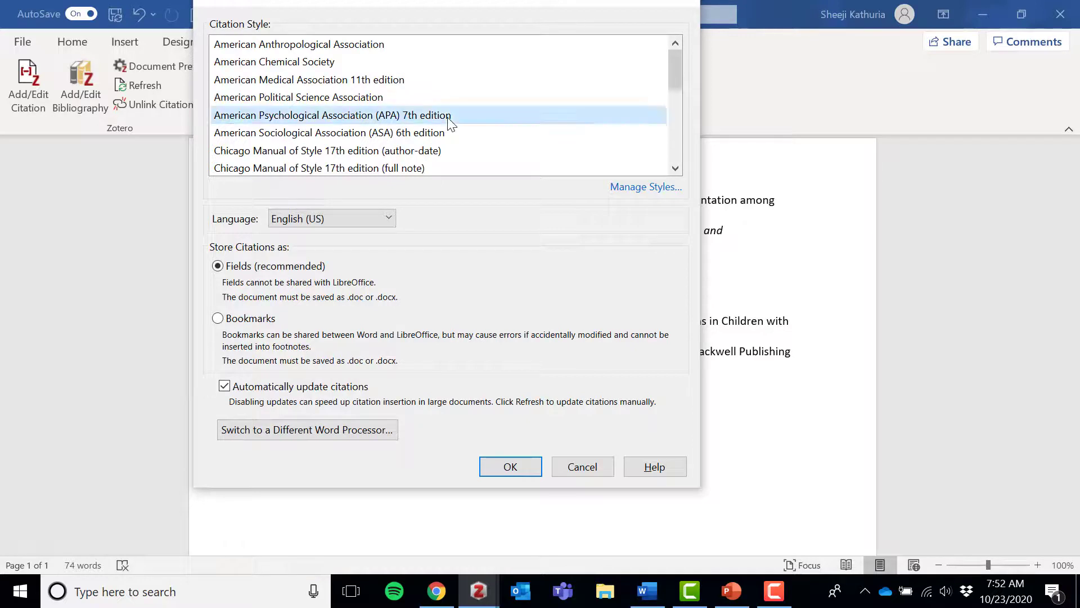
pyautogui.click(521, 468)
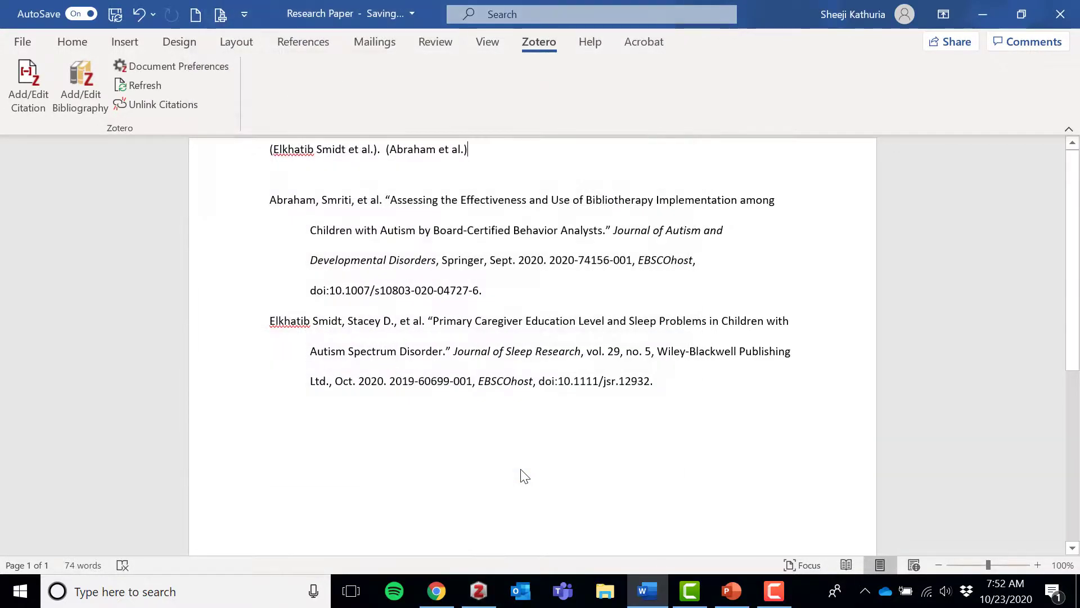